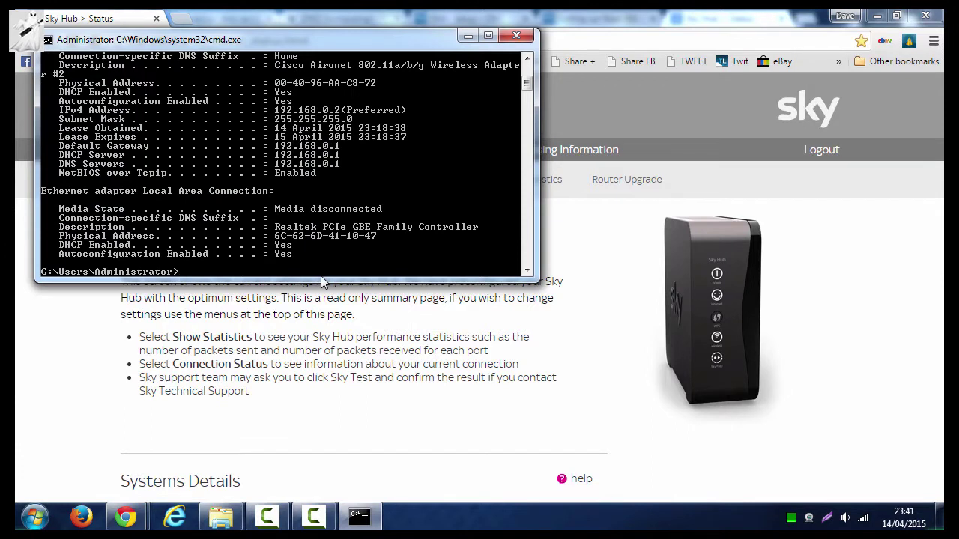
Step: Enlarge the Command Prompt window, review the network adapter's gateway details in the ipconfig /all output, and close the window
left_click_drag(326, 282, 330, 364)
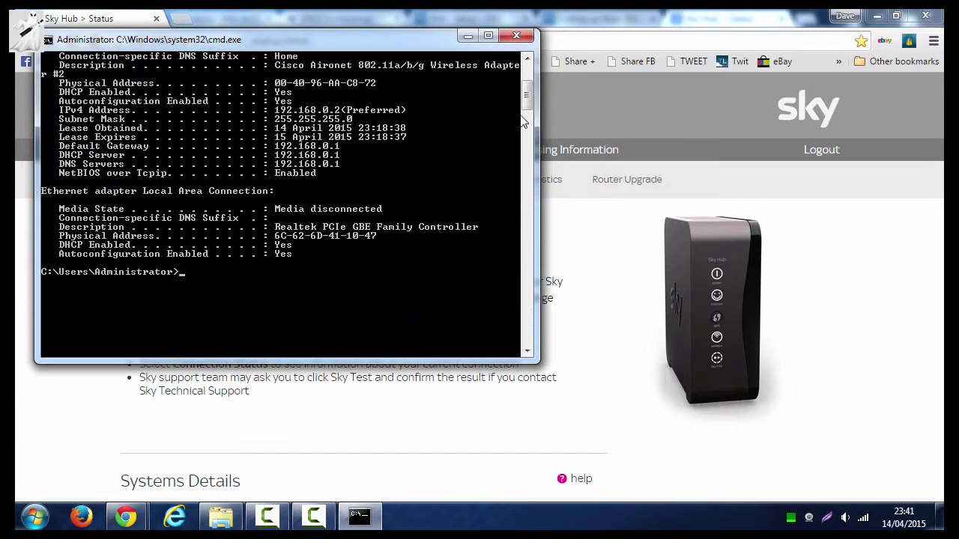
scroll(526, 90, "up", 4)
scroll(528, 86, "up", 2)
scroll(528, 86, "down", 5)
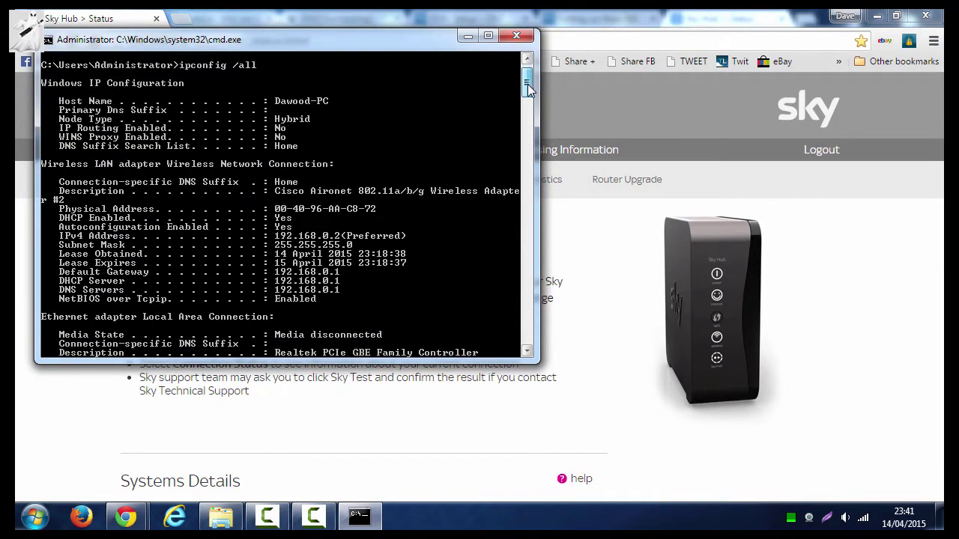
scroll(527, 98, "down", 1)
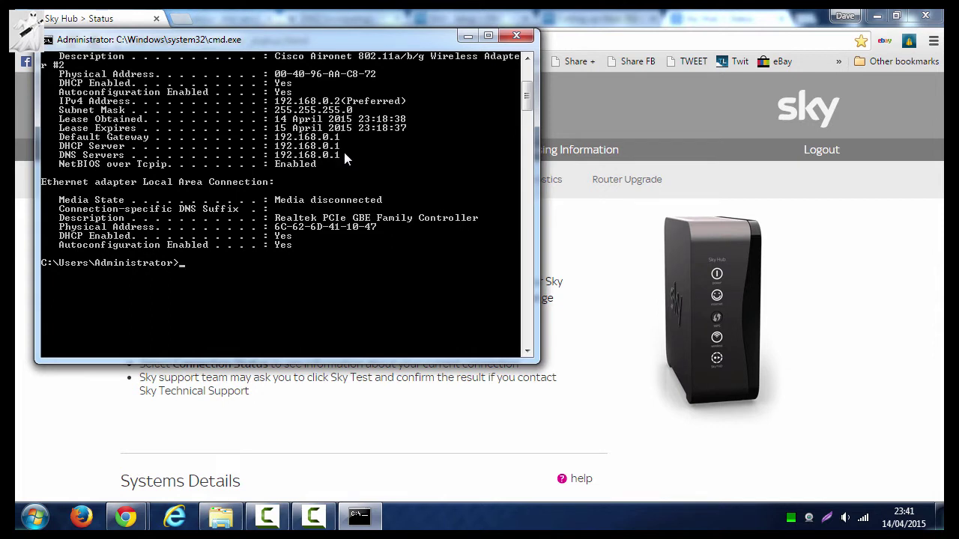
left_click(518, 33)
left_click(517, 36)
Step: Load the router's home page at 192.168.0.1 in the browser
left_click(299, 41)
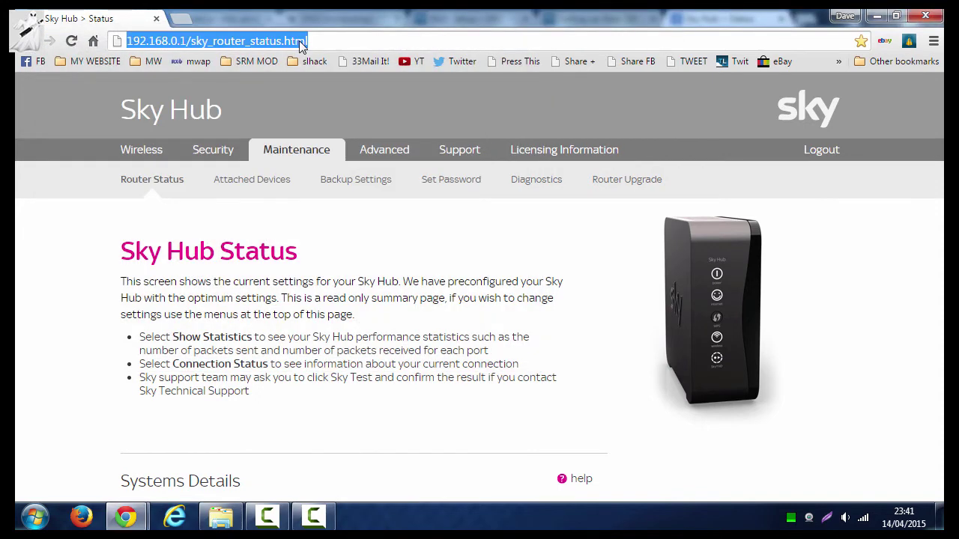
type("192.")
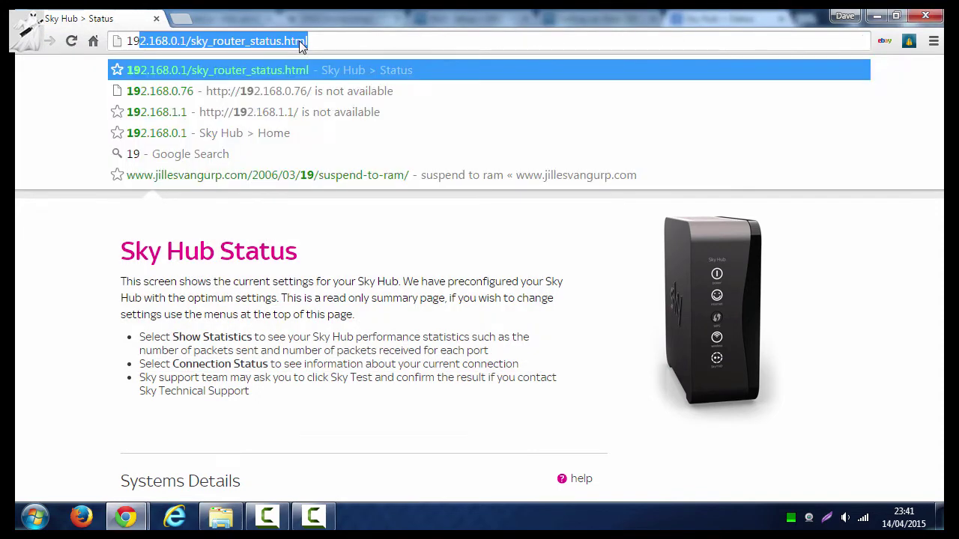
type("168.9")
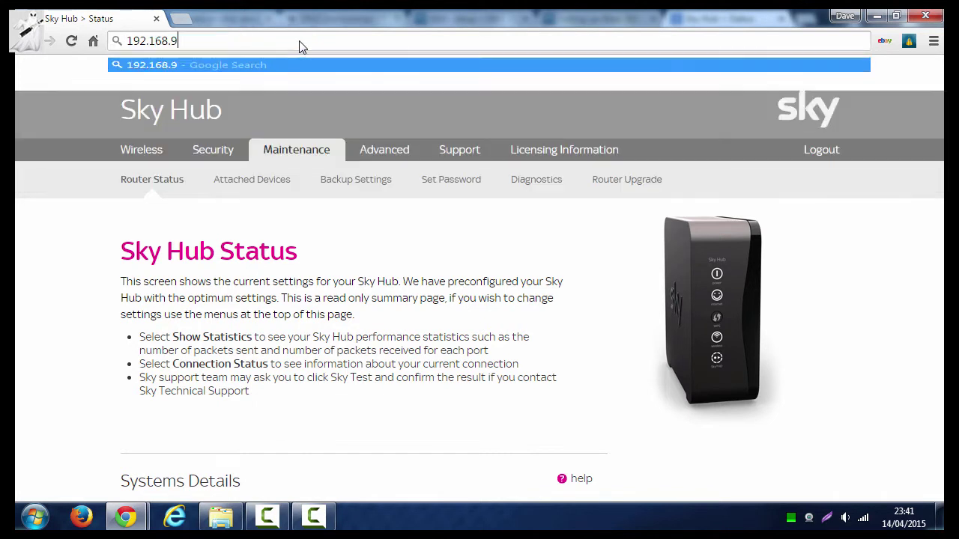
key("BackSpace")
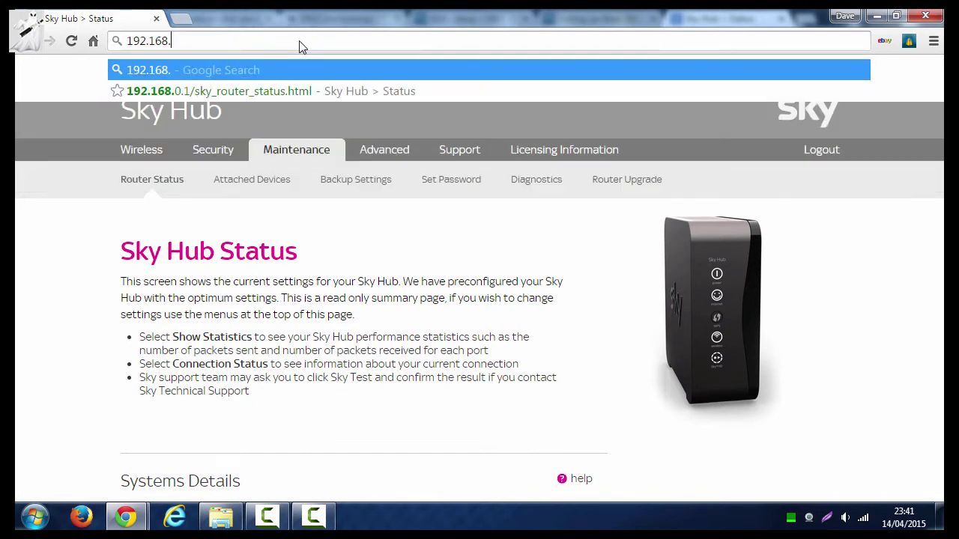
type("0.1")
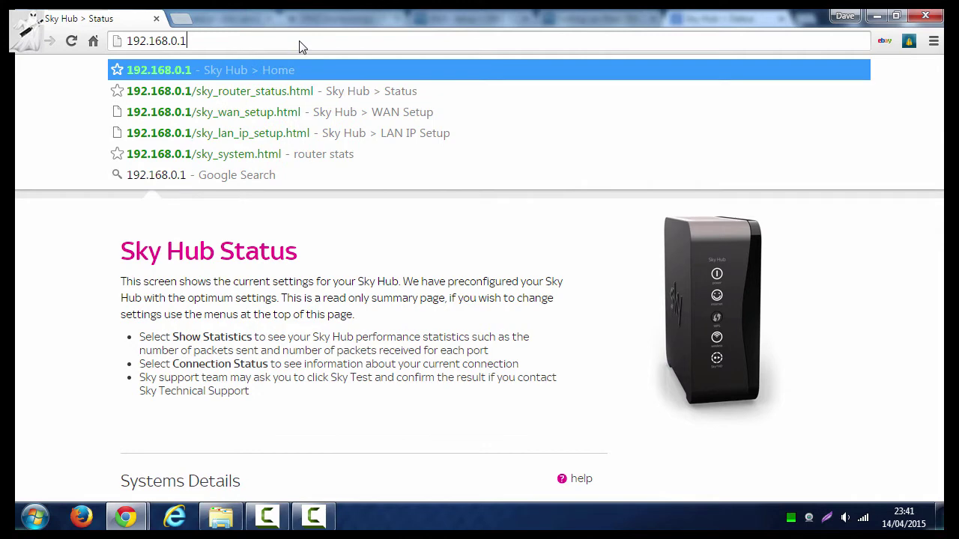
key("Return")
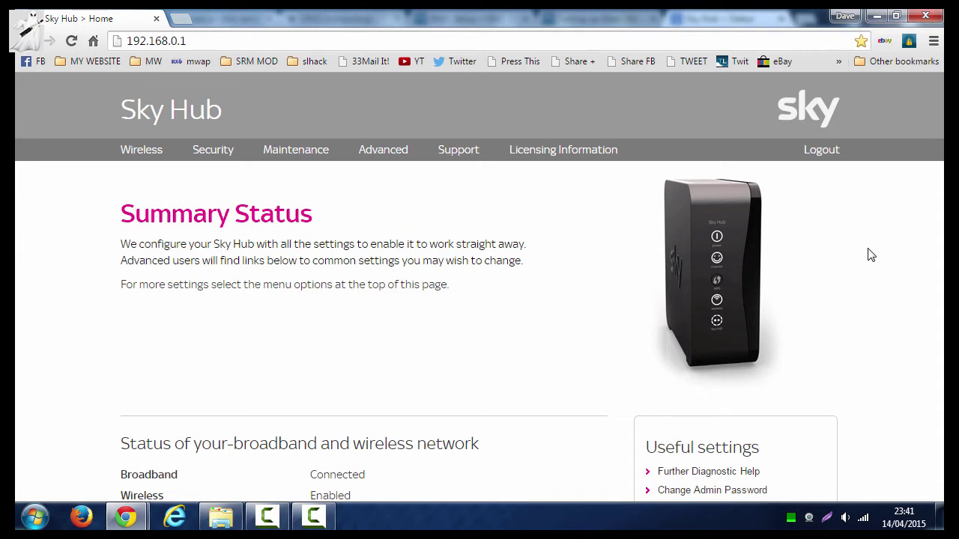
Step: Open the router's advanced LAN IP Setup page and bring its Address Reservation table into view
scroll(871, 254, "down", 3)
scroll(871, 254, "down", 2)
scroll(872, 255, "up", 3)
scroll(871, 254, "up", 3)
left_click(392, 156)
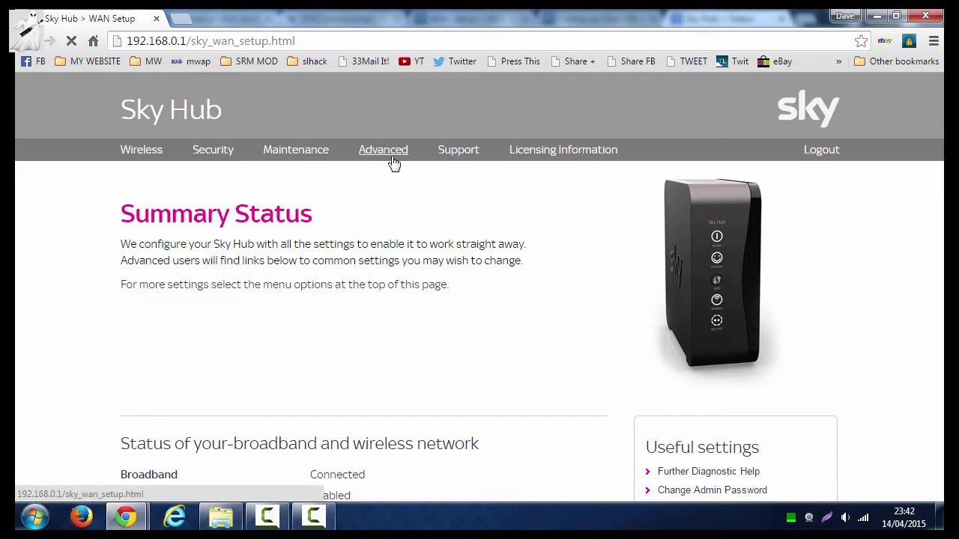
left_click(334, 180)
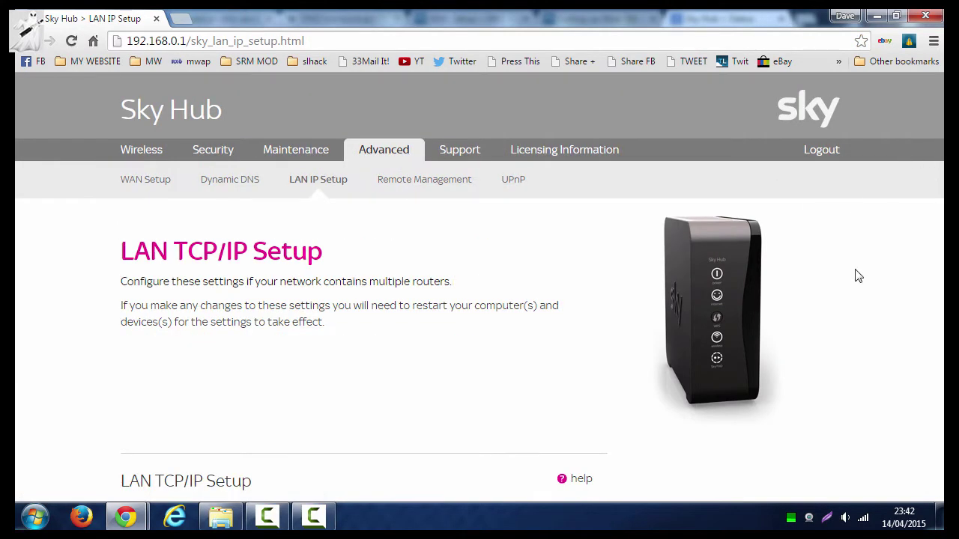
scroll(859, 276, "down", 4)
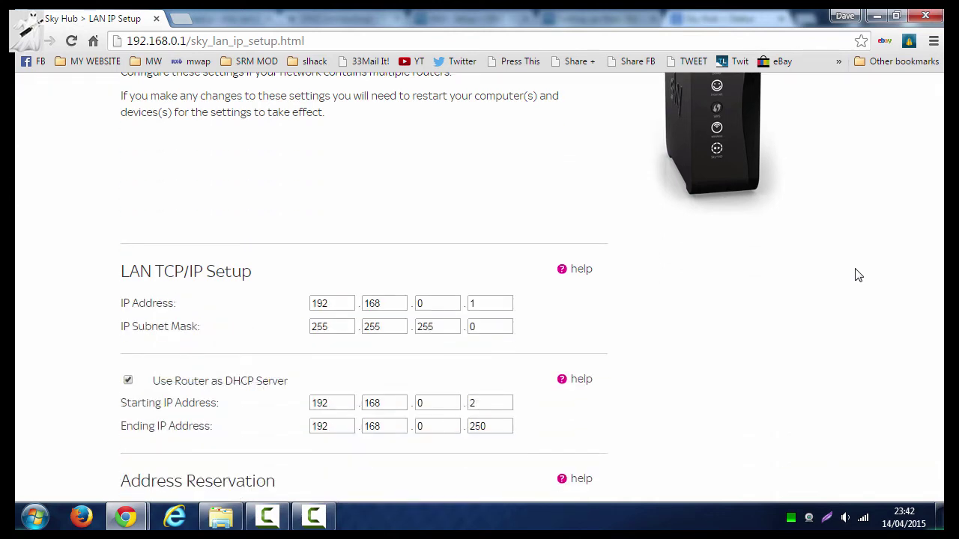
scroll(859, 275, "down", 3)
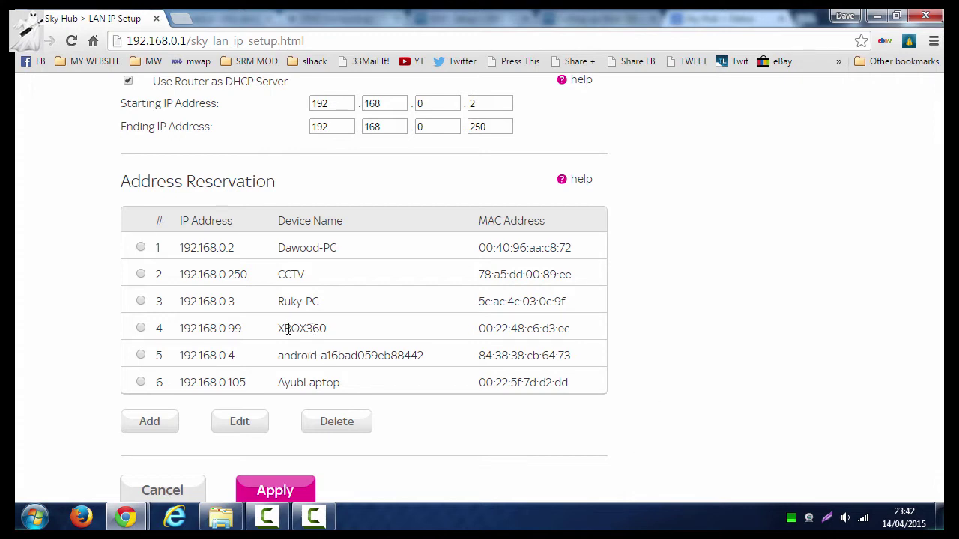
Step: Examine the device name, MAC address and reserved IP address of the XBOX360 entry in the Address Reservation table
left_click_drag(279, 328, 590, 324)
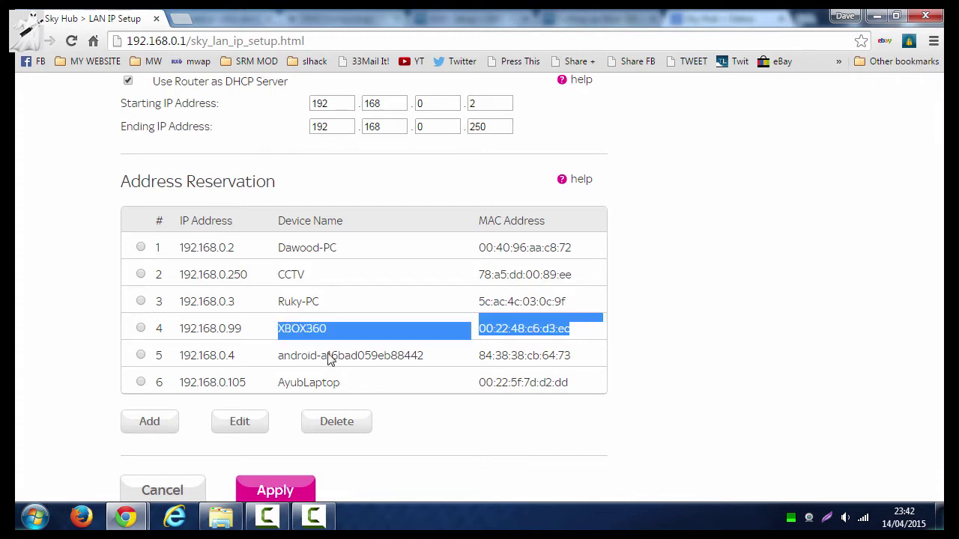
left_click_drag(181, 328, 240, 331)
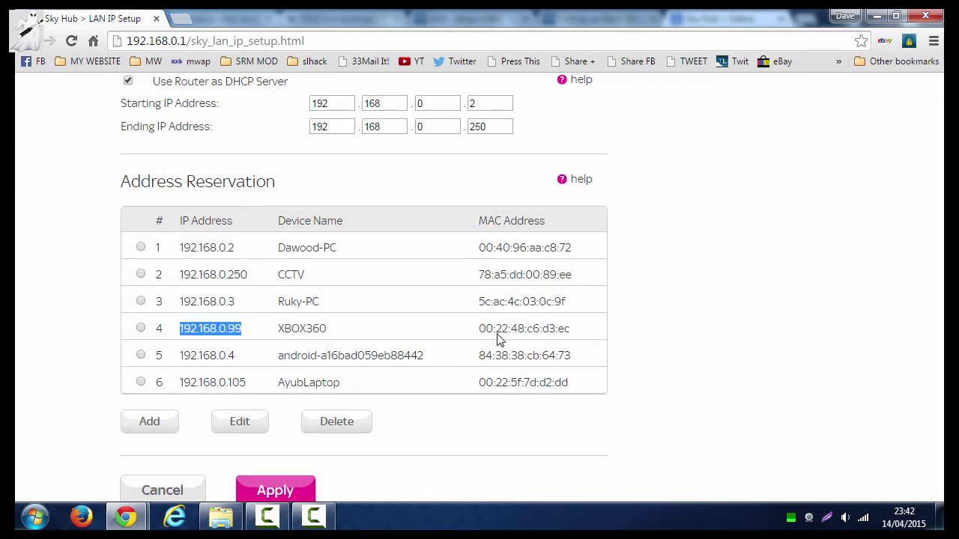
left_click(695, 335)
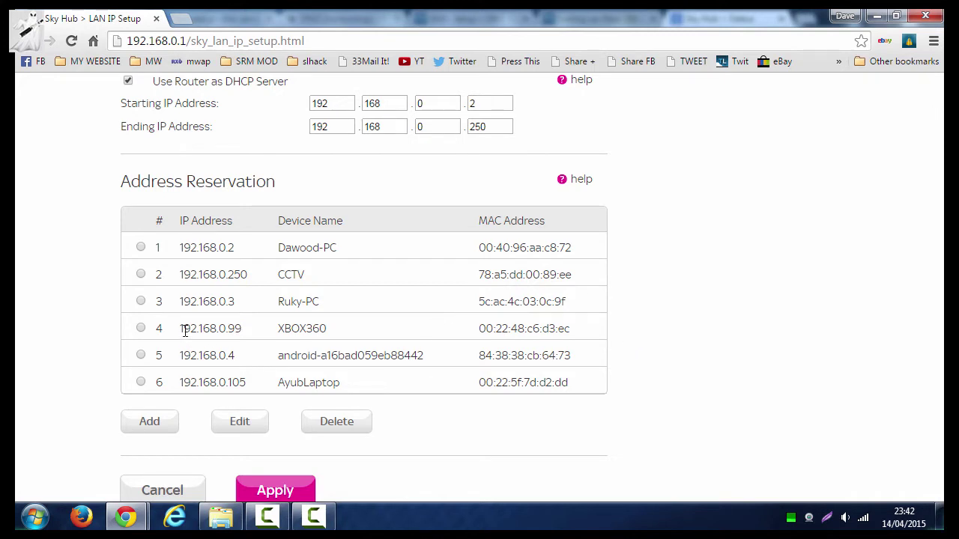
left_click_drag(181, 331, 256, 330)
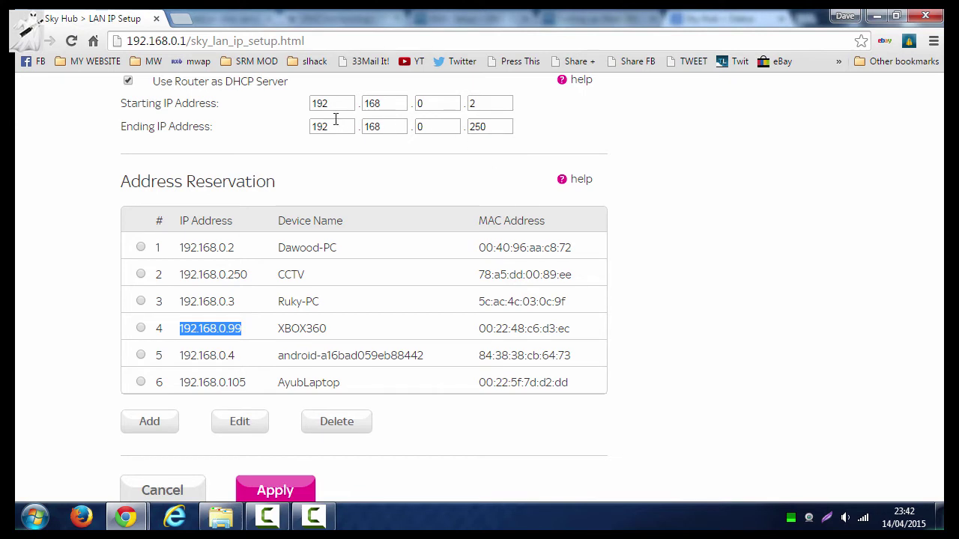
Step: Examine the starting and ending IP addresses of the router's DHCP server range
left_click_drag(313, 103, 449, 105)
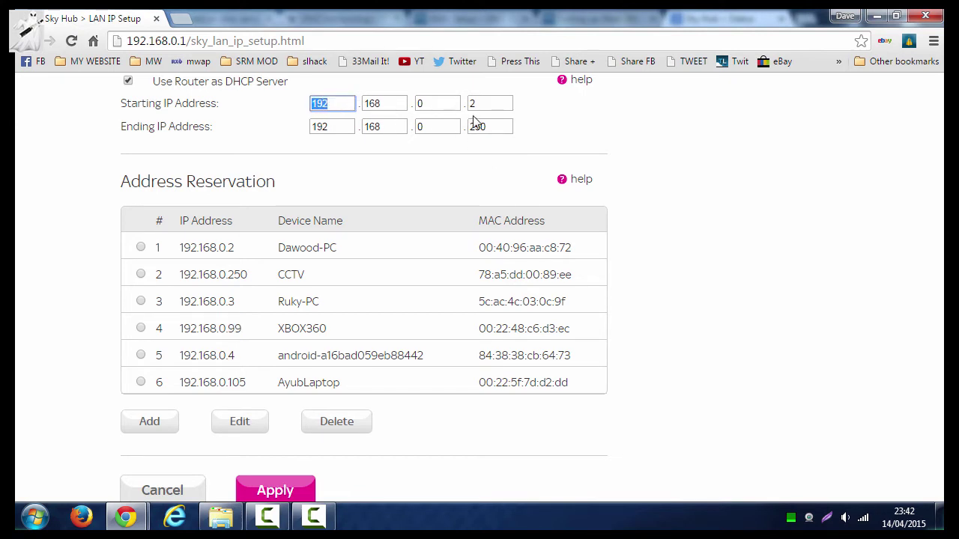
left_click_drag(312, 127, 347, 128)
left_click(492, 103)
left_click(492, 128)
left_click(490, 104)
left_click(493, 127)
left_click(723, 202)
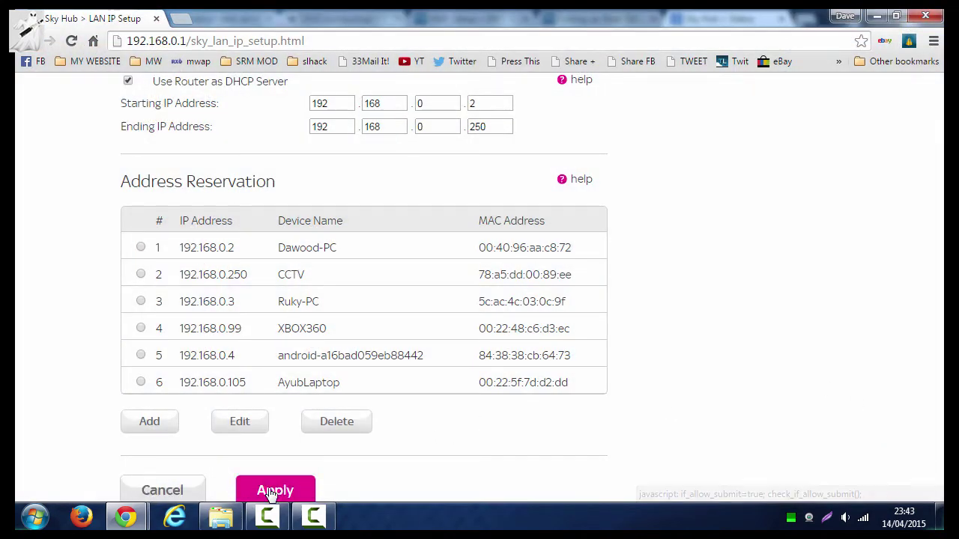
Step: Open the Services page in the router's Security settings and bring the Services table into view
scroll(844, 291, "up", 3)
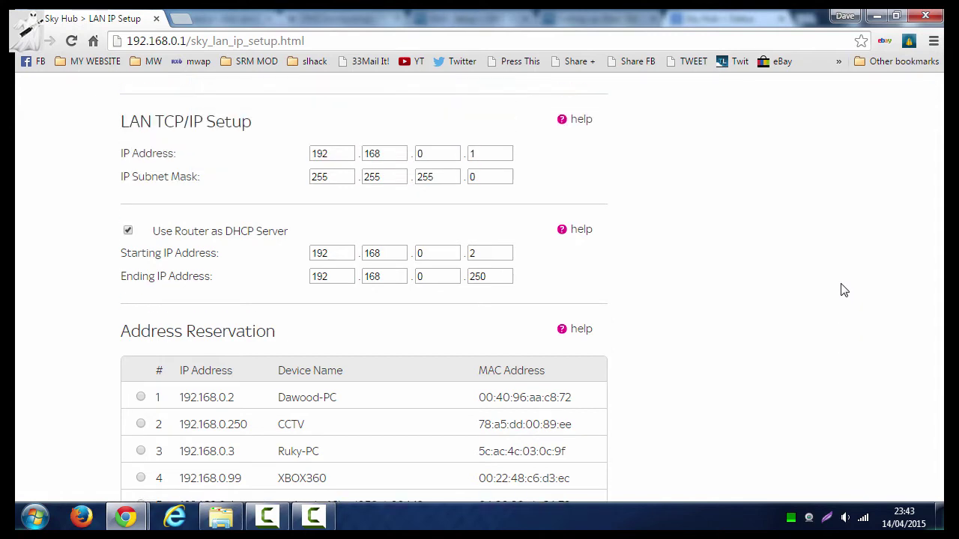
scroll(845, 291, "up", 4)
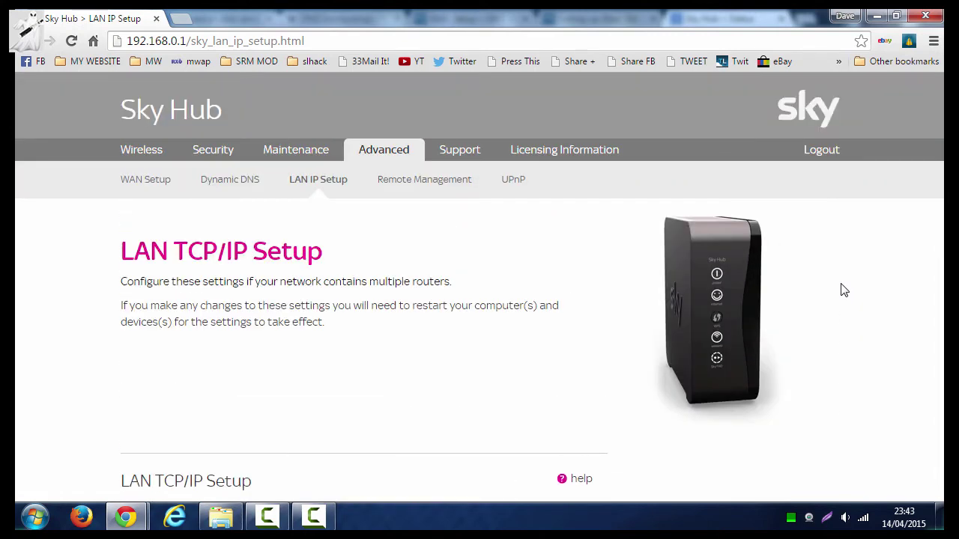
left_click(213, 150)
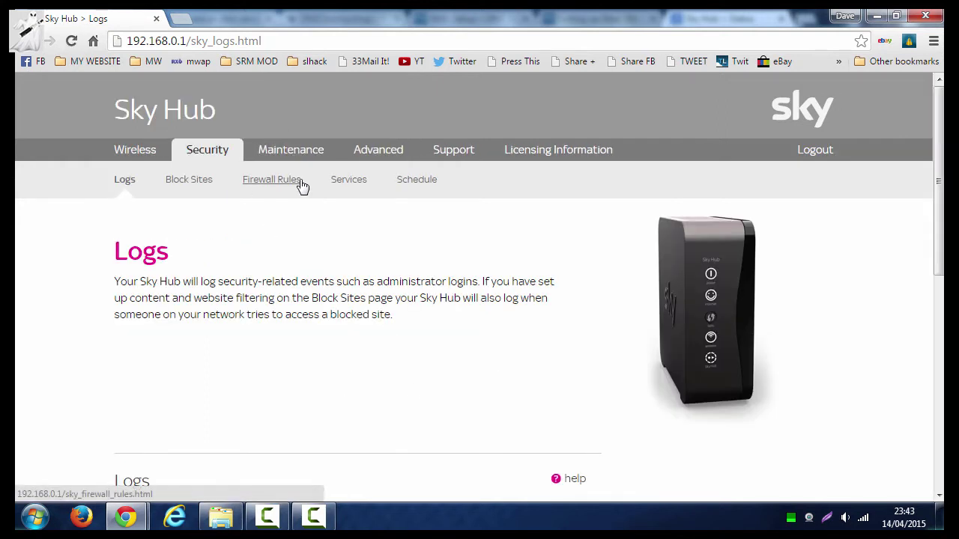
left_click(343, 187)
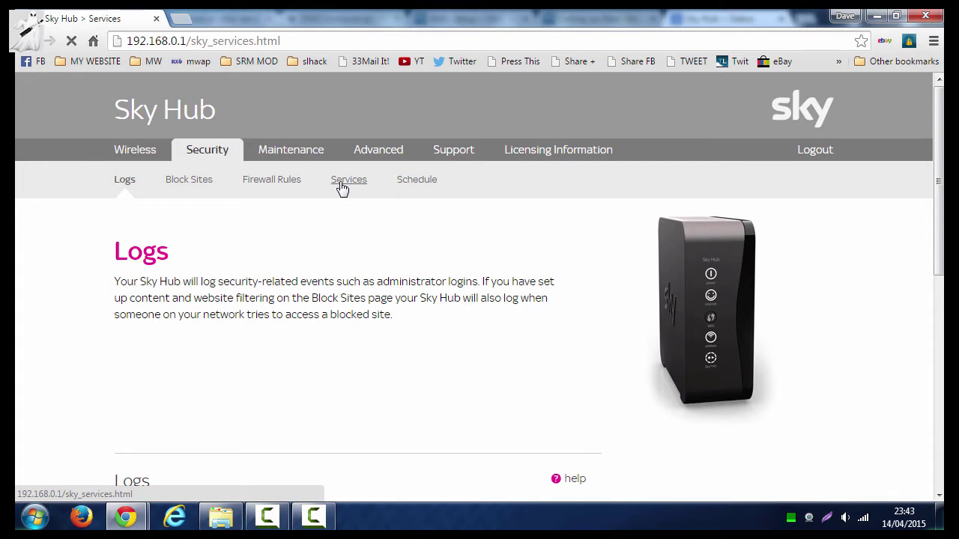
scroll(910, 179, "down", 1)
scroll(480, 285, "down", 1)
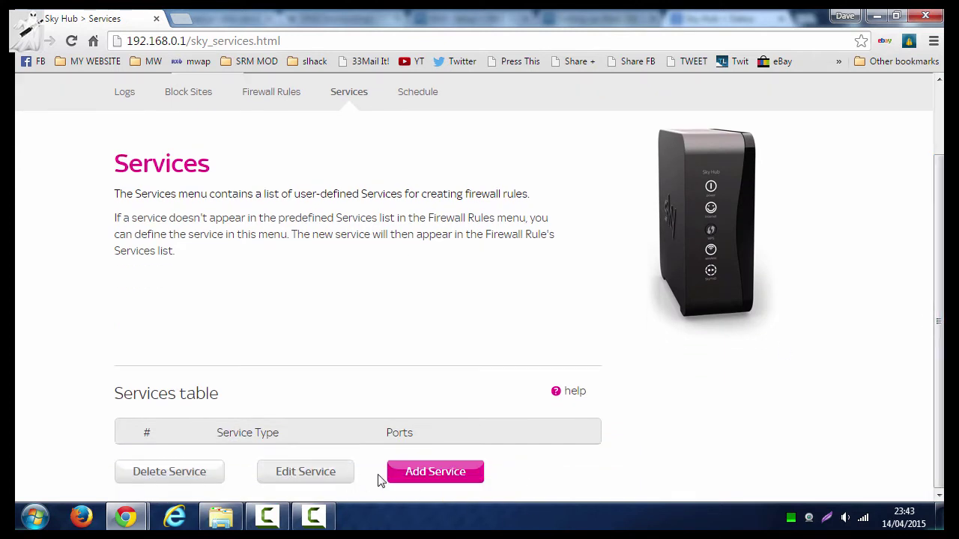
Step: Add a custom service named XB1 of type TCP/UDP with start port 53 and finish port 53, and apply it
left_click(445, 472)
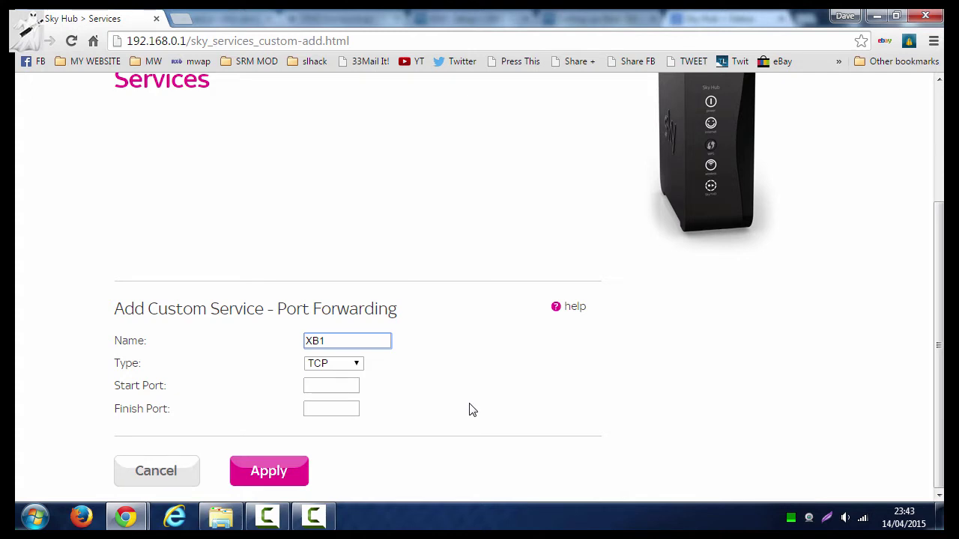
left_click(337, 367)
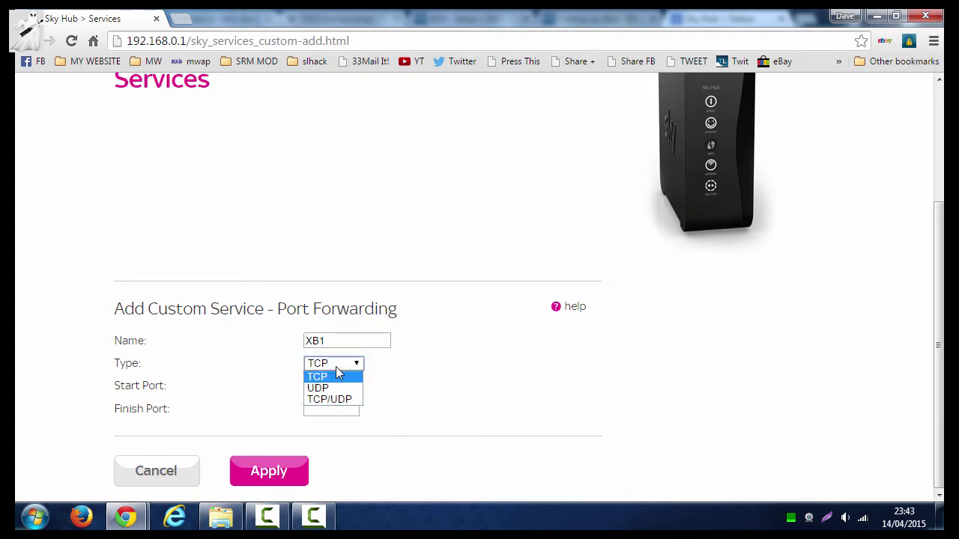
left_click(339, 400)
left_click(321, 387)
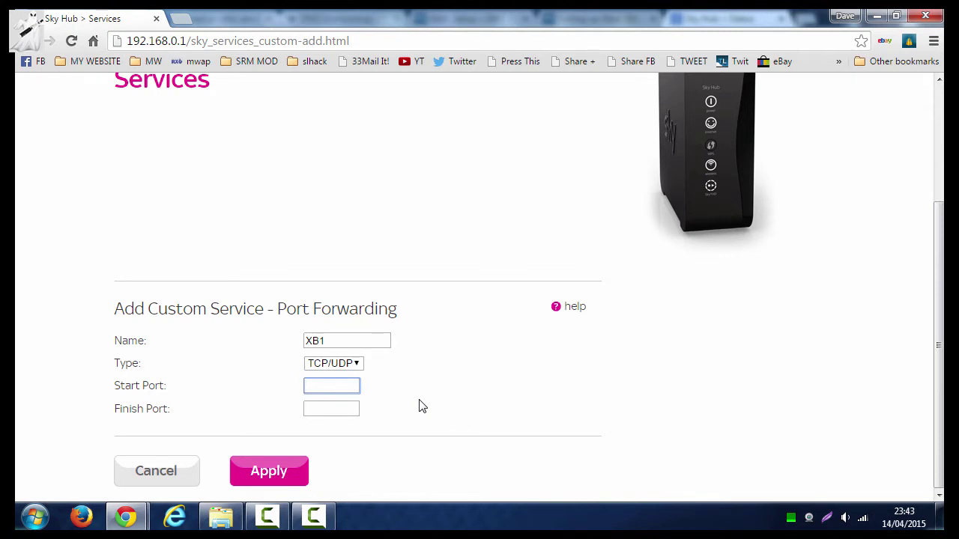
type("53")
left_click(350, 409)
type("53")
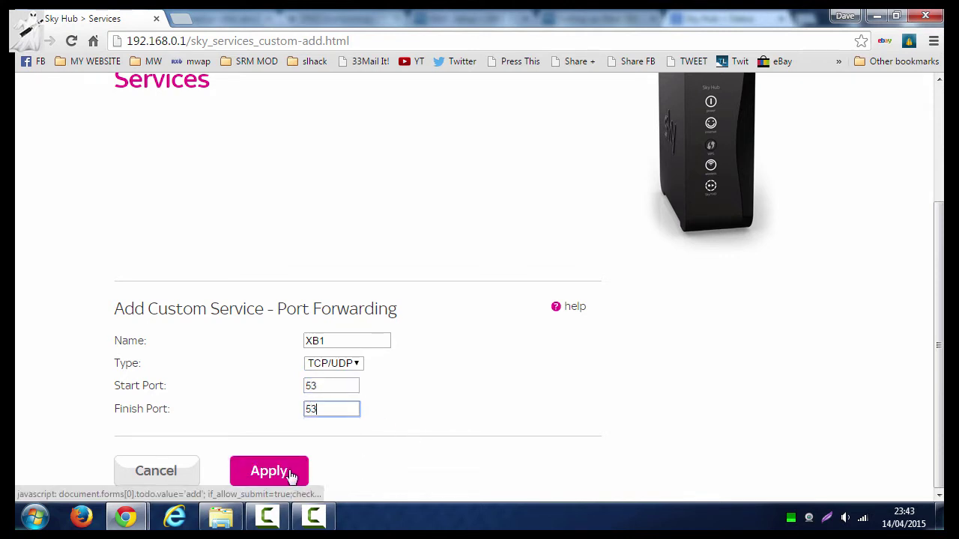
left_click(274, 468)
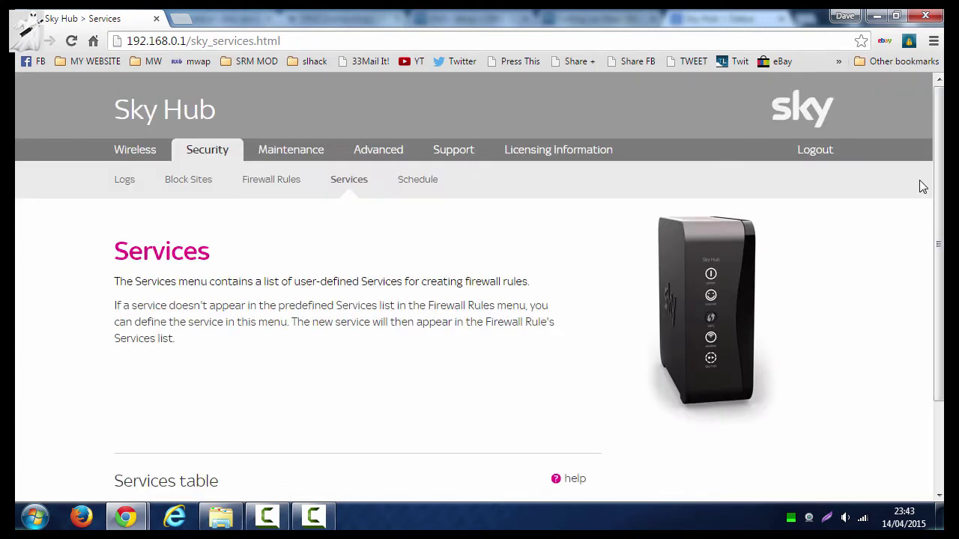
Step: Add a custom service named XB2 of type UDP for port 88, and apply it
scroll(923, 187, "down", 2)
left_click(420, 476)
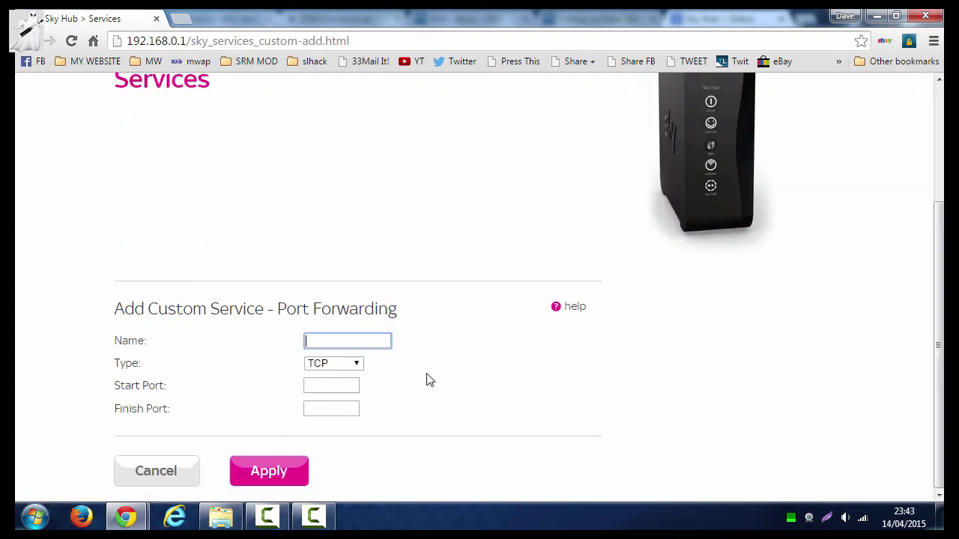
type("XB2")
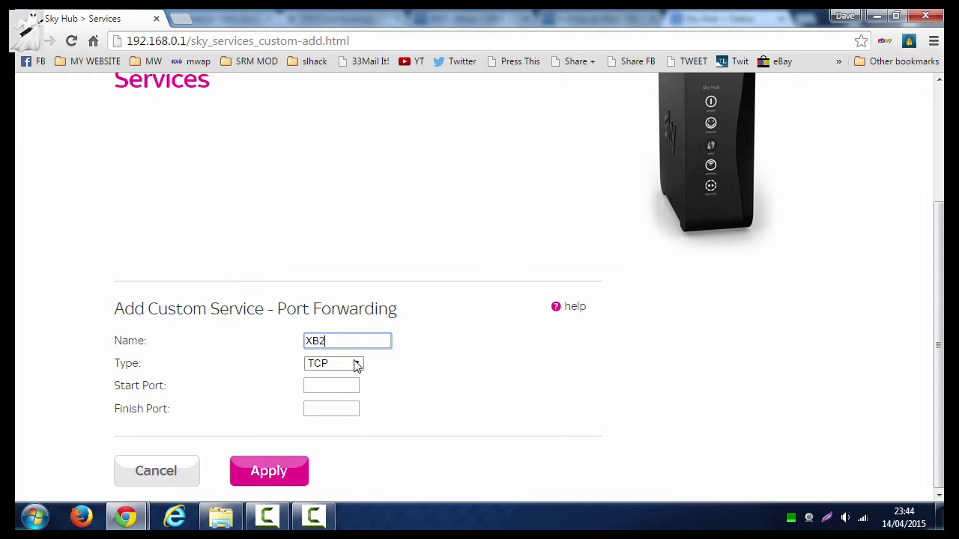
left_click(358, 365)
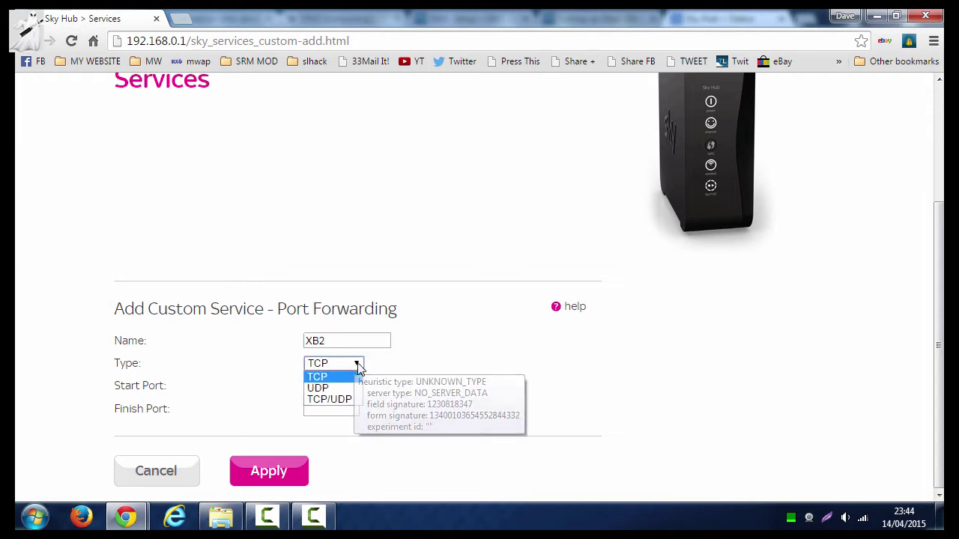
left_click(334, 386)
left_click(334, 386)
type("88")
left_click(334, 410)
left_click(278, 479)
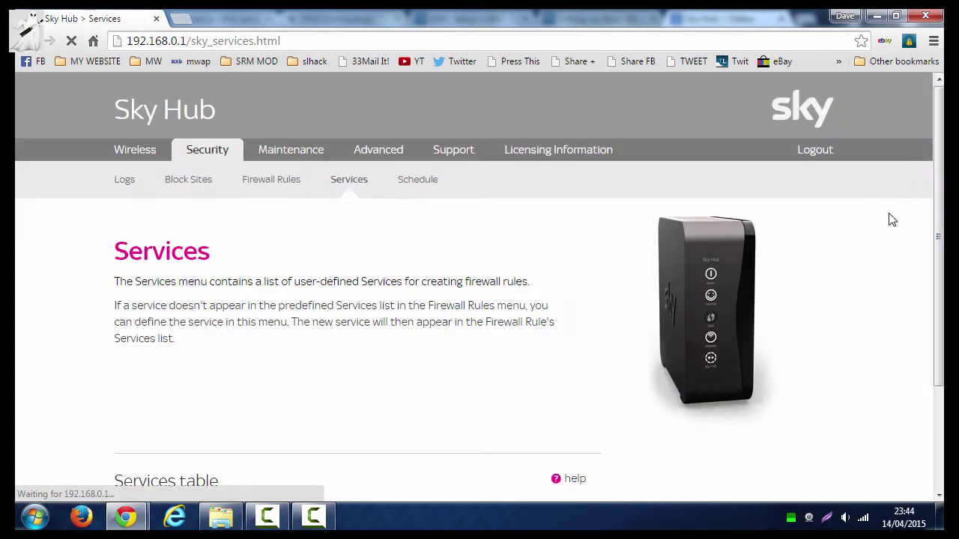
Step: Fill in a new custom service of type TCP/UDP with start port 3074 and finish port 3074, and try to apply it unnamed
scroll(525, 300, "down", 2)
left_click(448, 473)
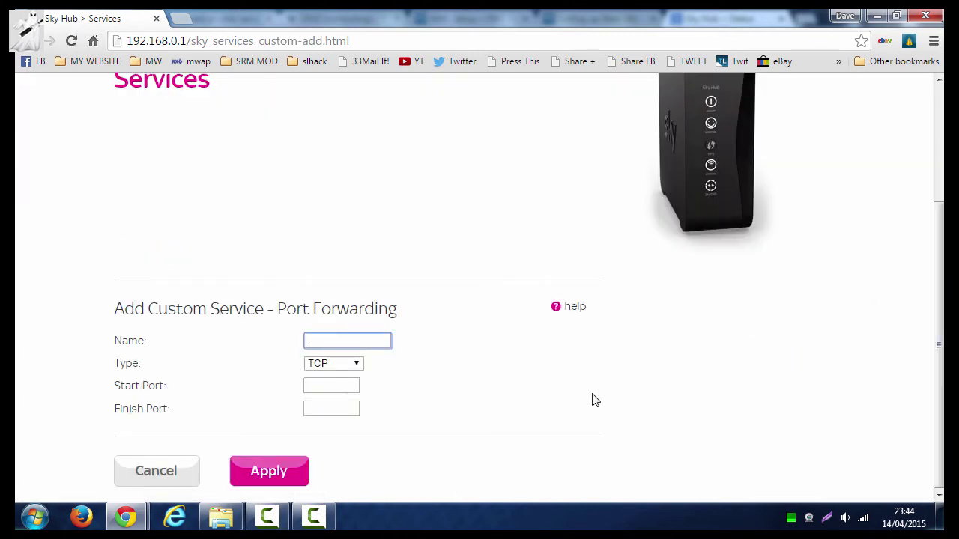
left_click(349, 364)
left_click(344, 388)
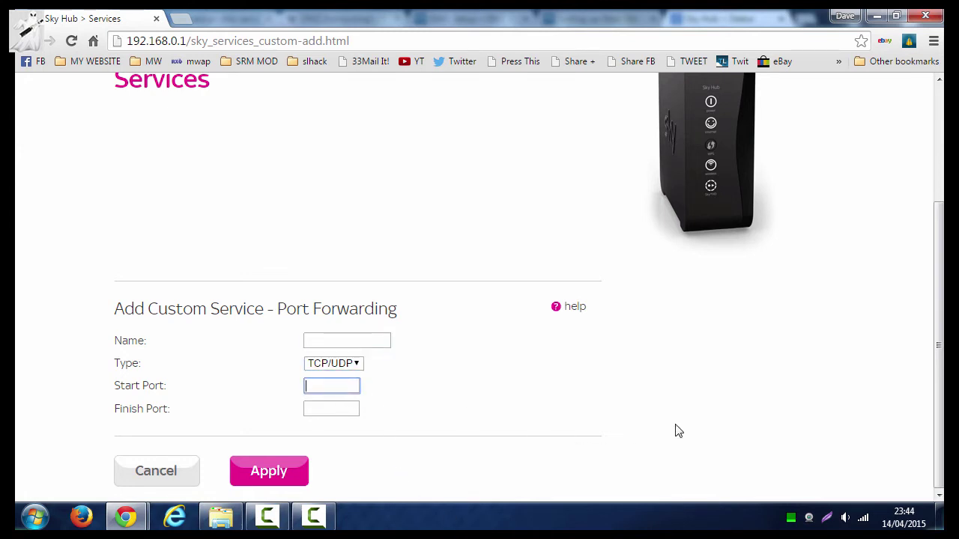
type("3074")
left_click(364, 419)
left_click(354, 411)
type("30")
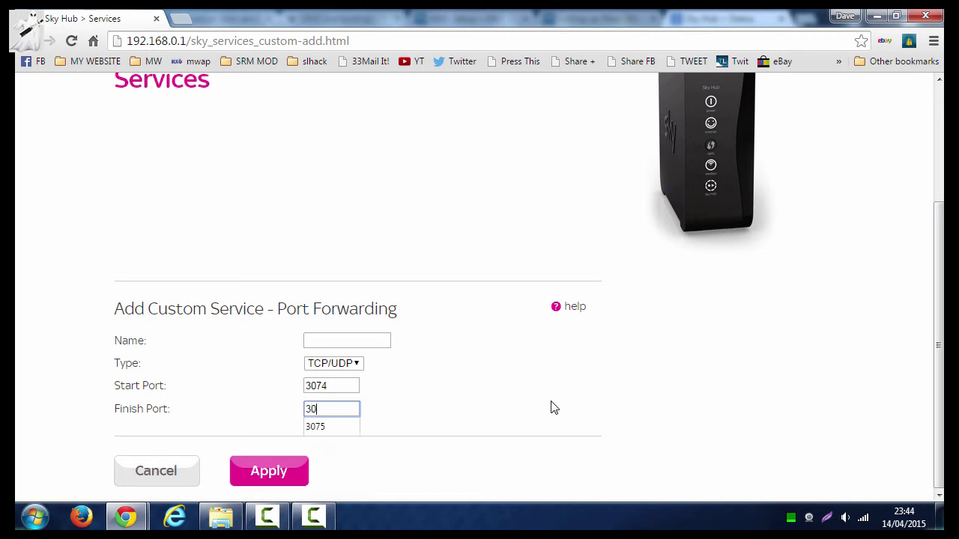
type("74")
left_click(271, 480)
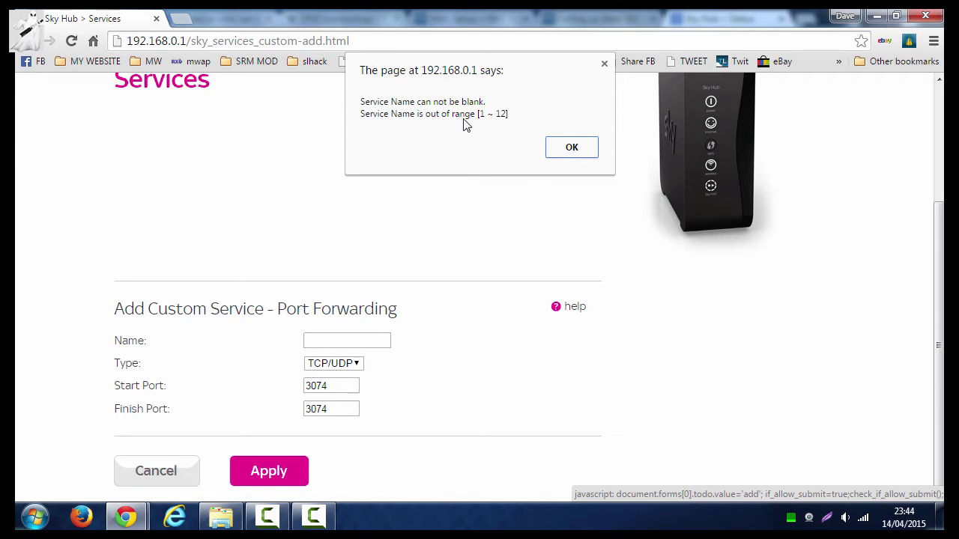
Step: Name the new custom service XB3, apply it, and bring the Services table into view
left_click(572, 148)
left_click(379, 337)
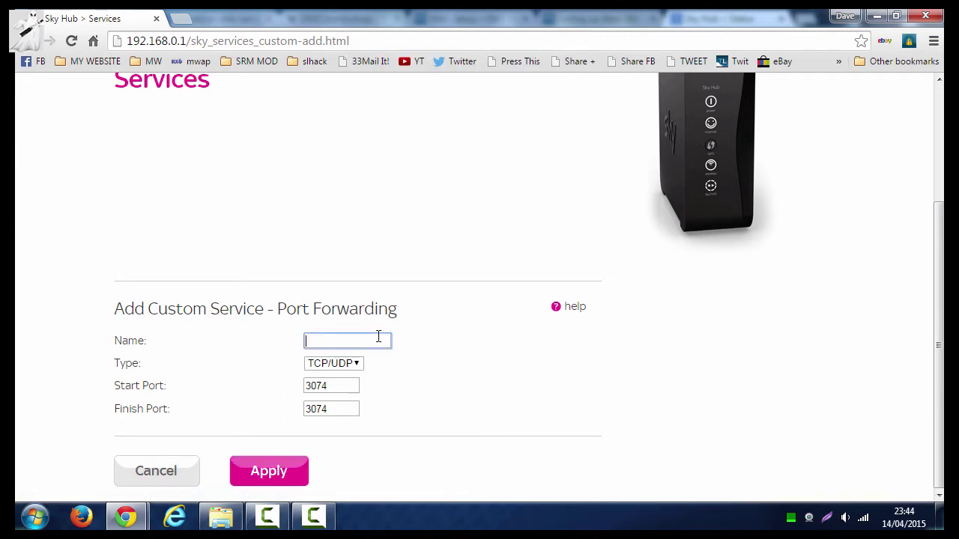
type("XB3")
left_click(282, 479)
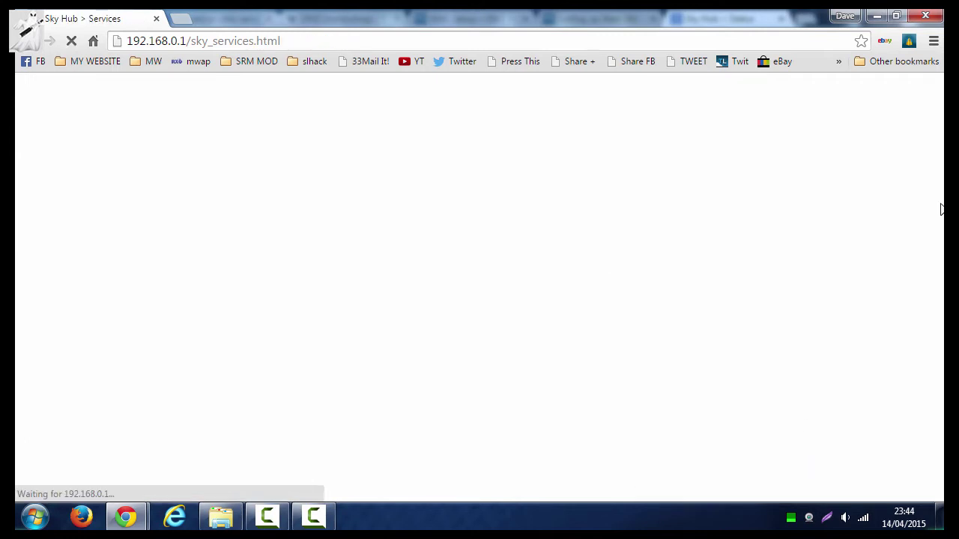
left_click_drag(936, 172, 936, 286)
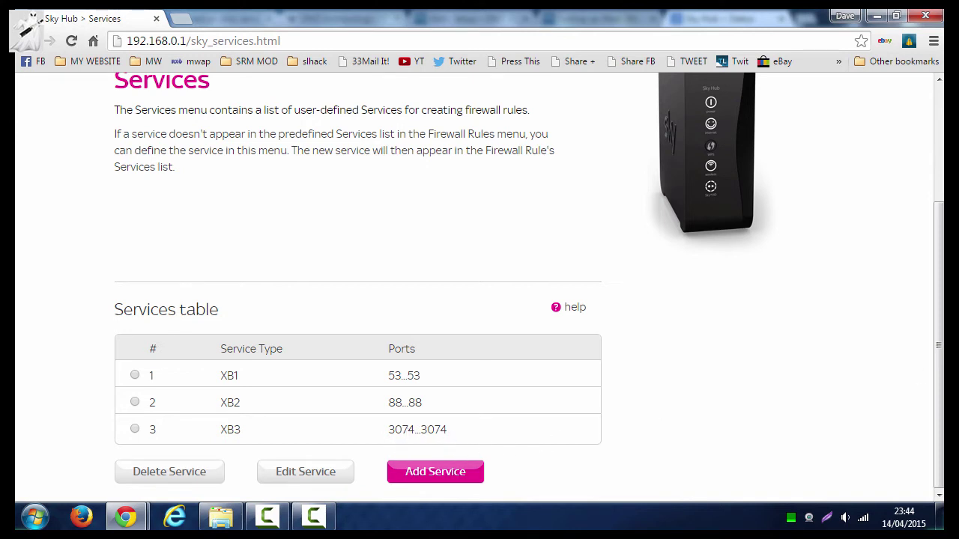
Step: Open the Firewall Rules page and start a new rule under Inbound services
scroll(359, 295, "up", 3)
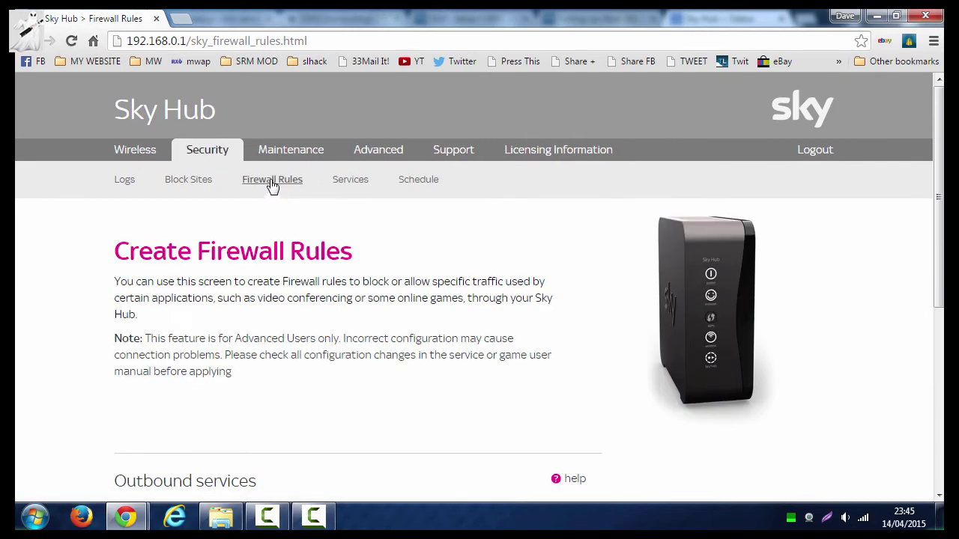
scroll(829, 285, "down", 4)
scroll(479, 289, "down", 1)
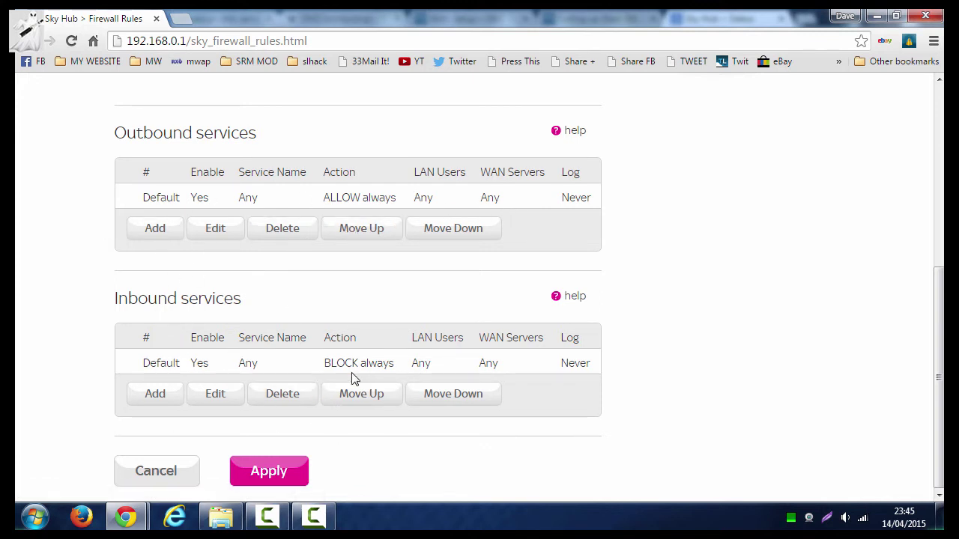
left_click(156, 394)
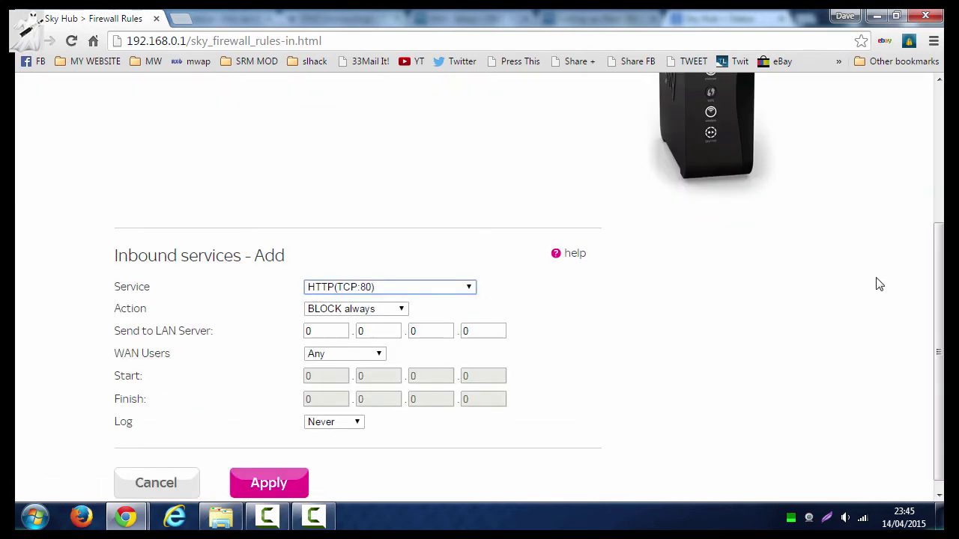
scroll(938, 352, "down", 1)
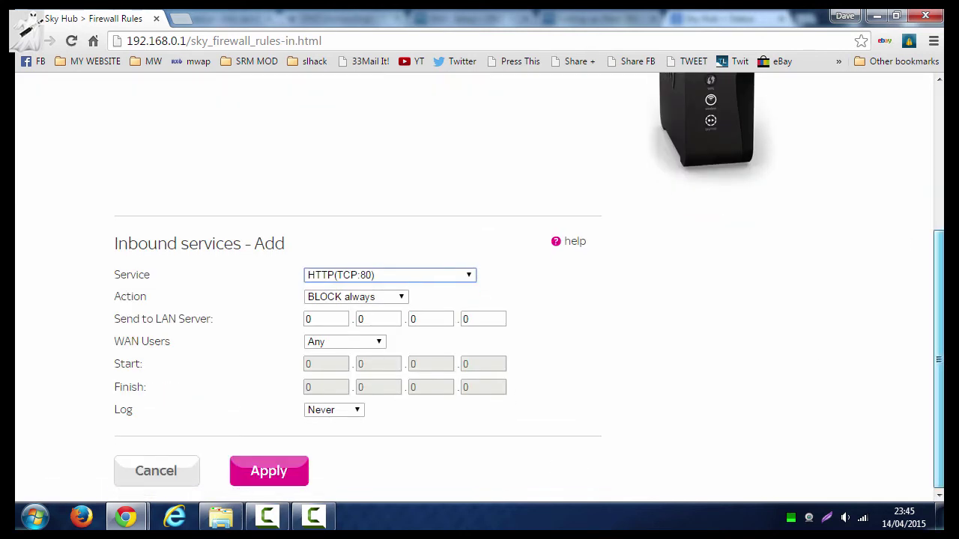
Step: Set the inbound rule's service to XB1(TCP/UDP:53:53) and its action to ALLOW always
left_click(466, 277)
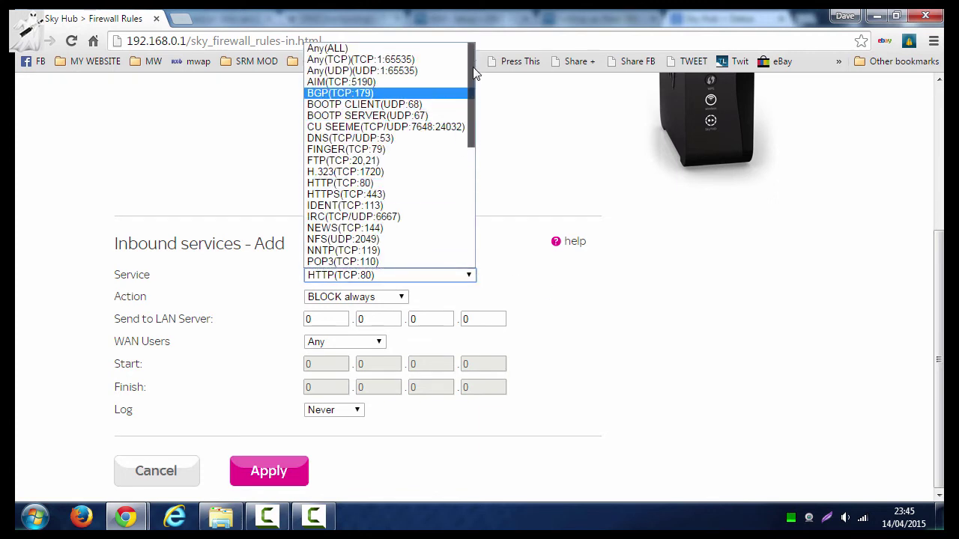
left_click_drag(474, 74, 474, 207)
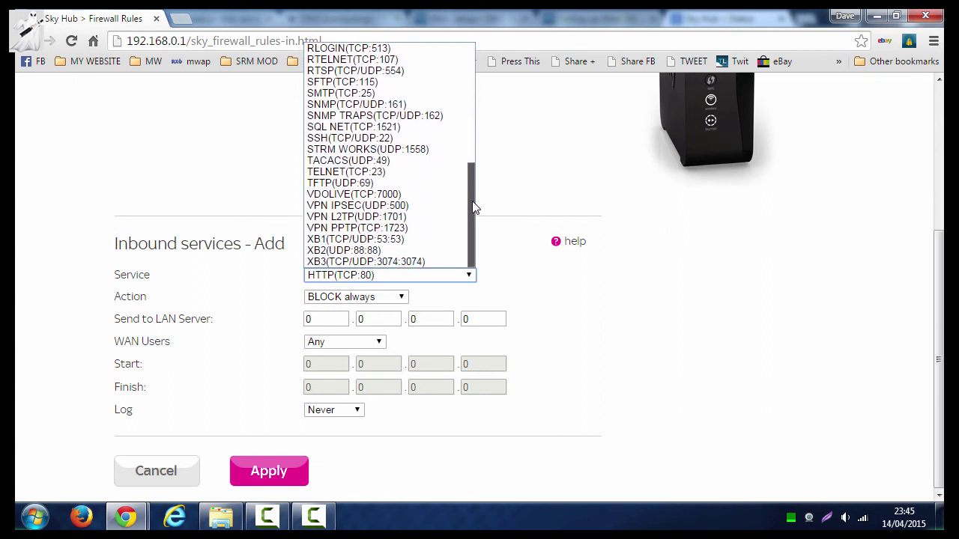
left_click(339, 240)
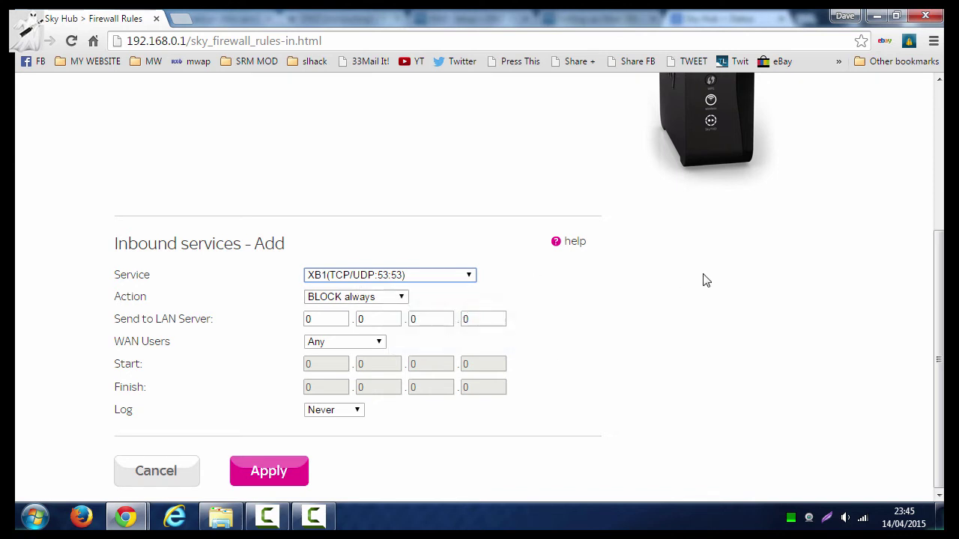
left_click(387, 302)
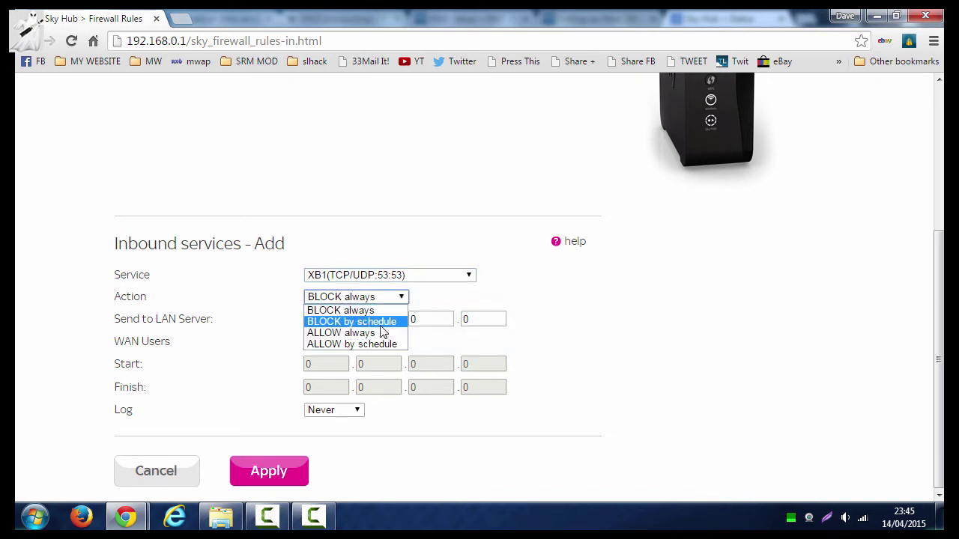
left_click(380, 335)
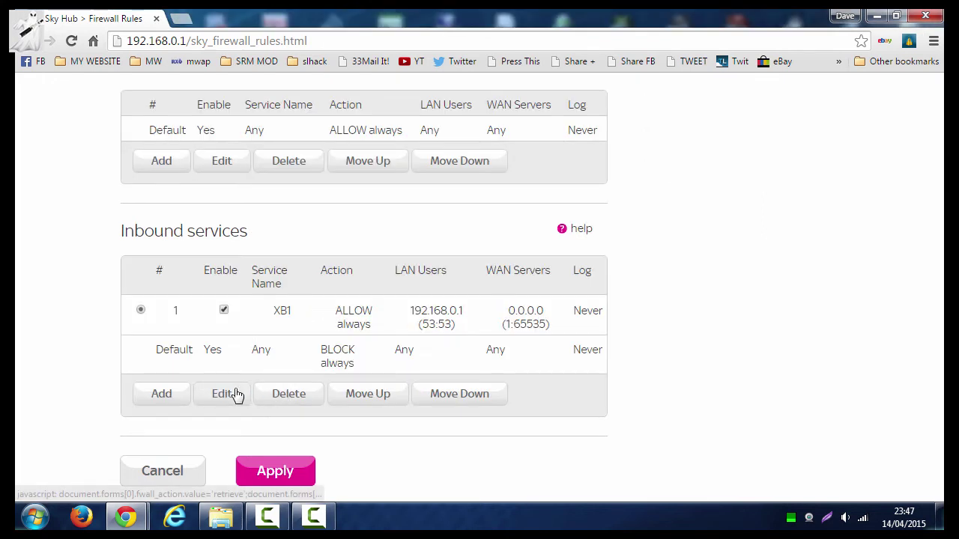
Step: Edit the XB1 inbound rule to send to LAN server 192.168.0.99, keep WAN Users at Any, and apply it
left_click(230, 393)
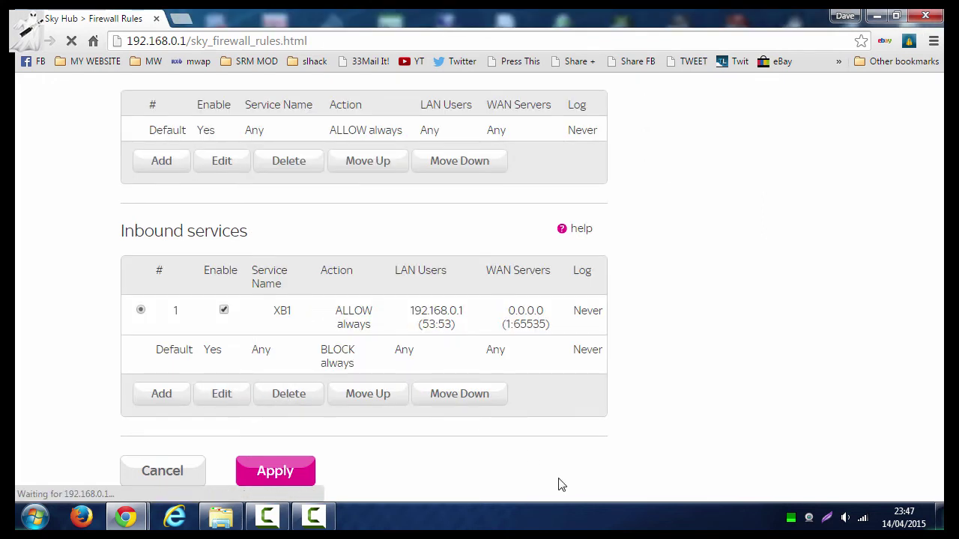
scroll(903, 317, "down", 3)
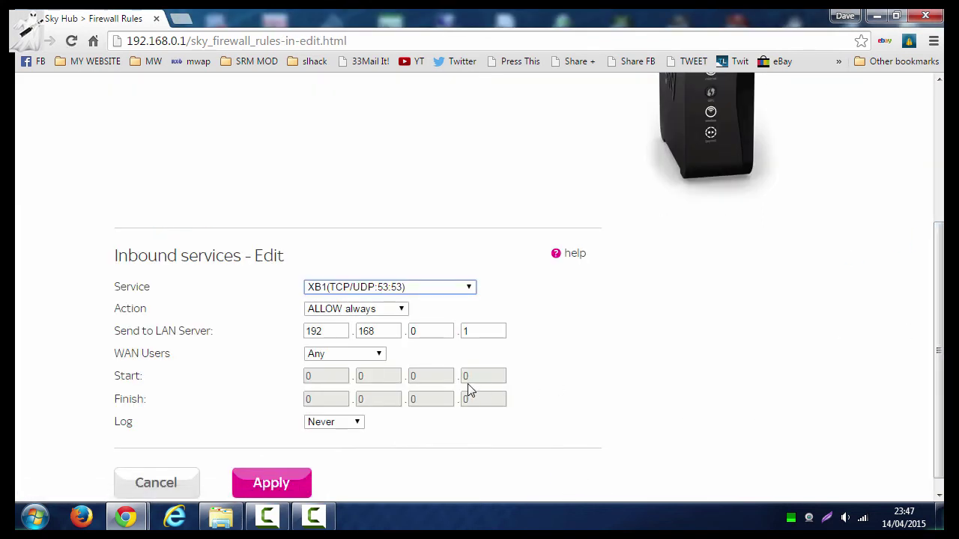
double_click(474, 331)
type("99")
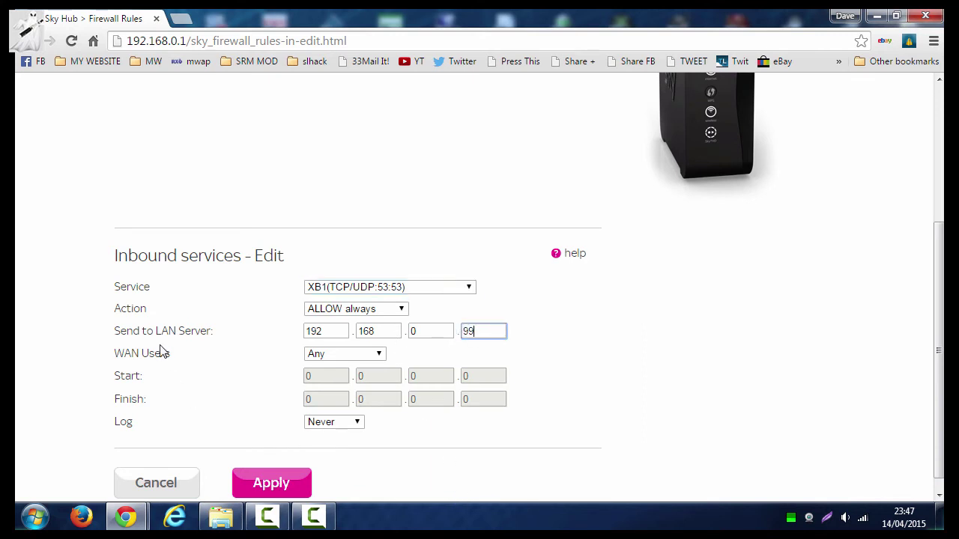
left_click(331, 356)
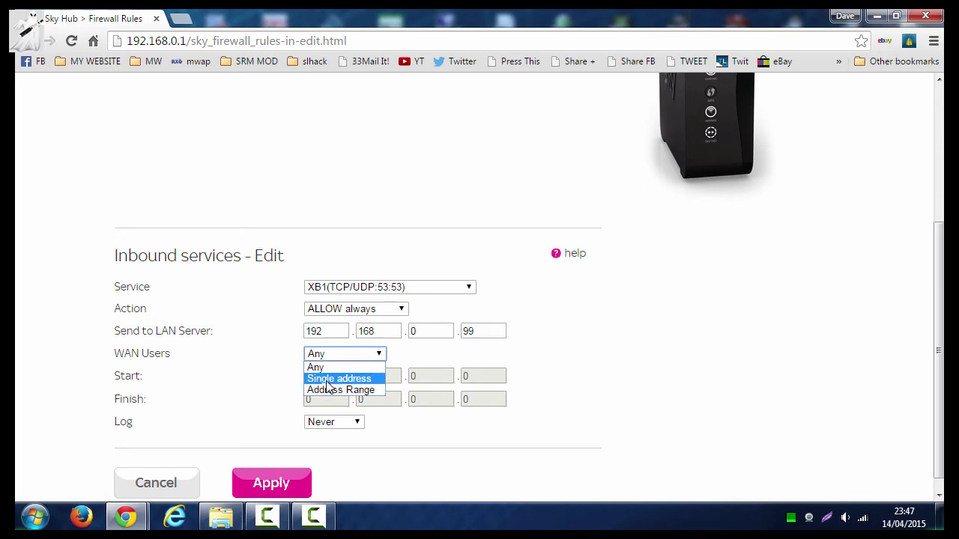
left_click(331, 367)
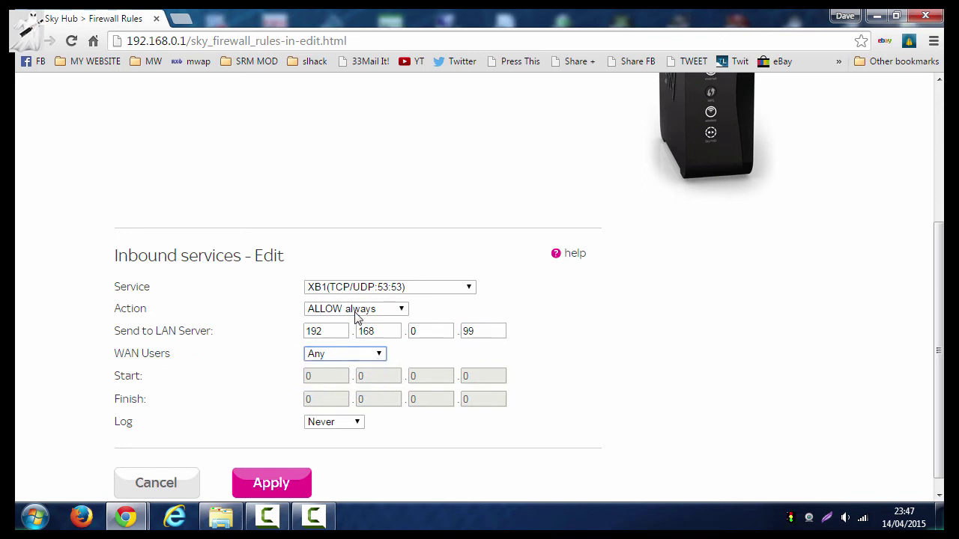
left_click(271, 481)
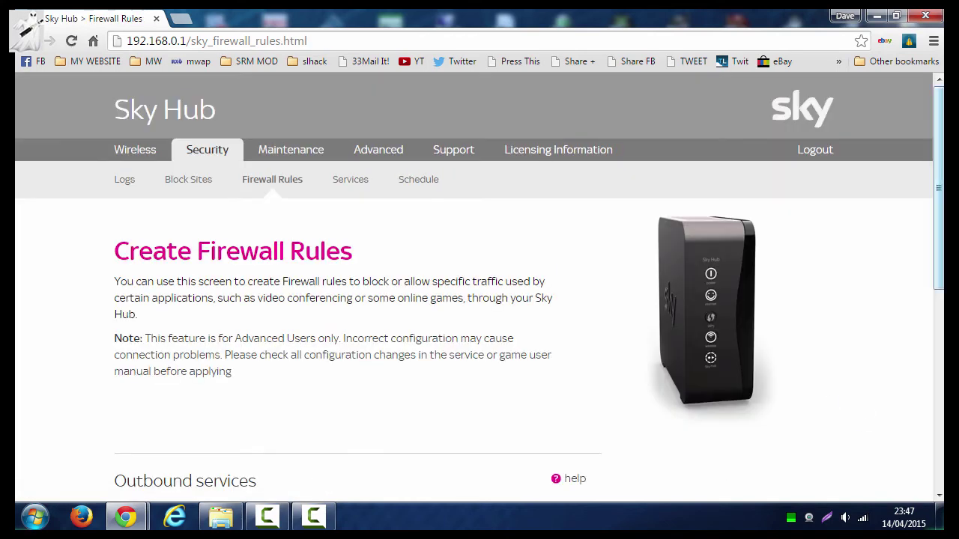
Step: Start another inbound rule with service XB2(UDP:88:88) and action ALLOW always
scroll(862, 407, "down", 5)
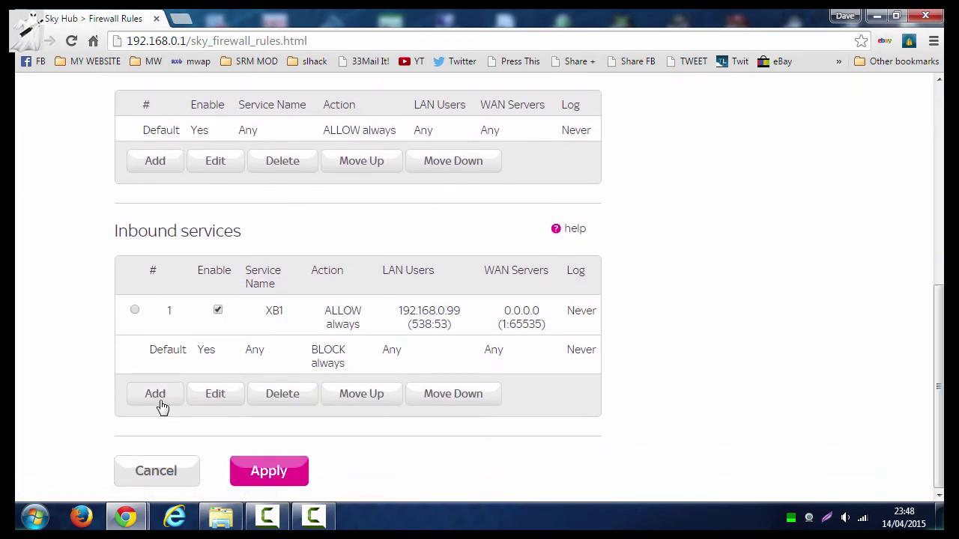
left_click(158, 391)
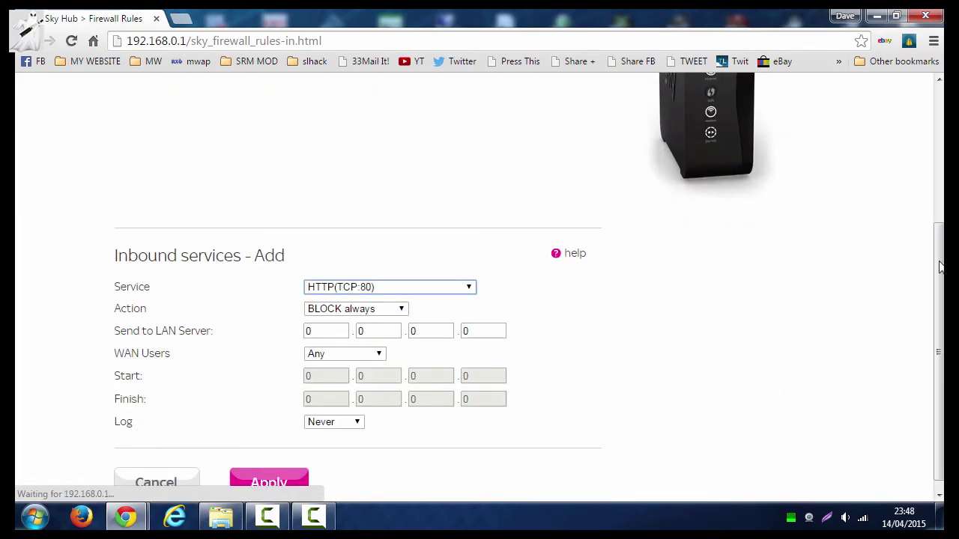
left_click(469, 288)
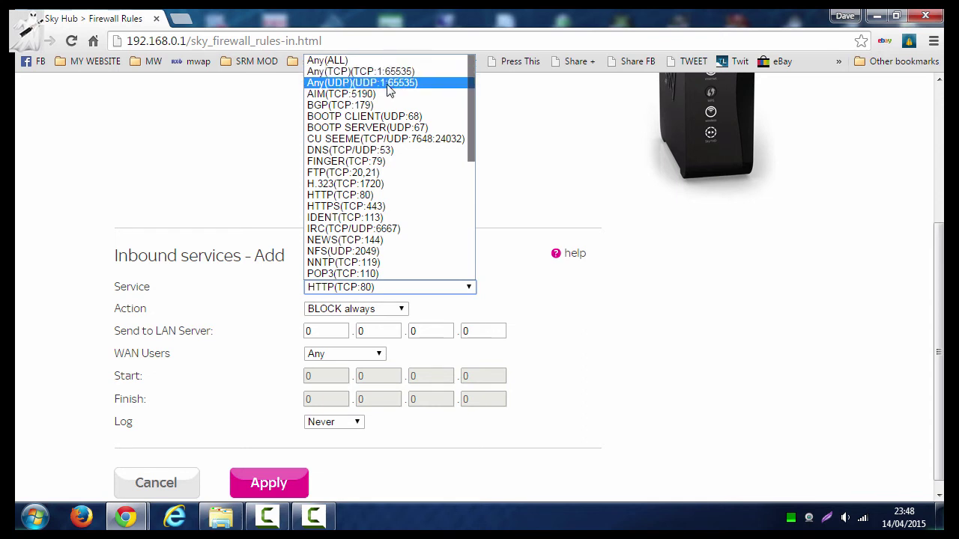
left_click_drag(475, 109, 481, 237)
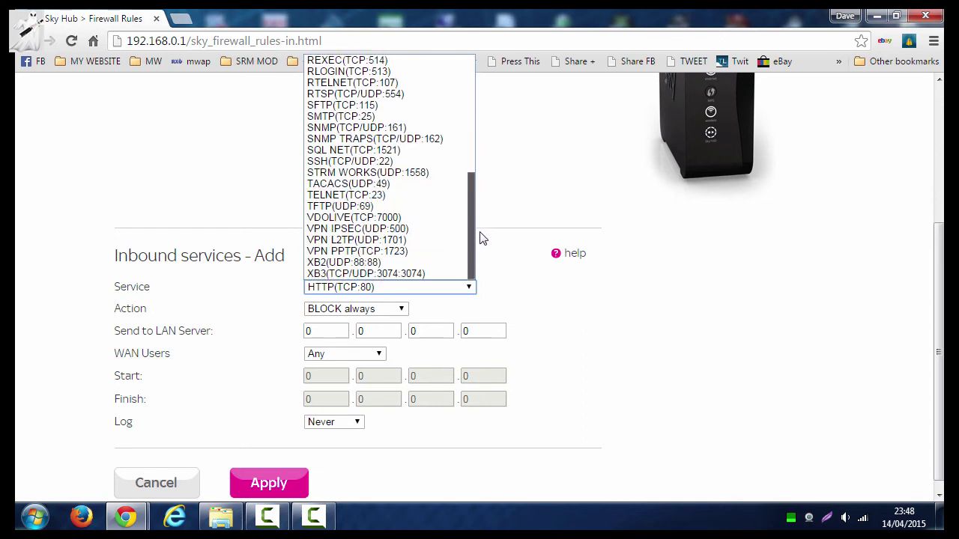
left_click(377, 263)
left_click(385, 308)
left_click(384, 345)
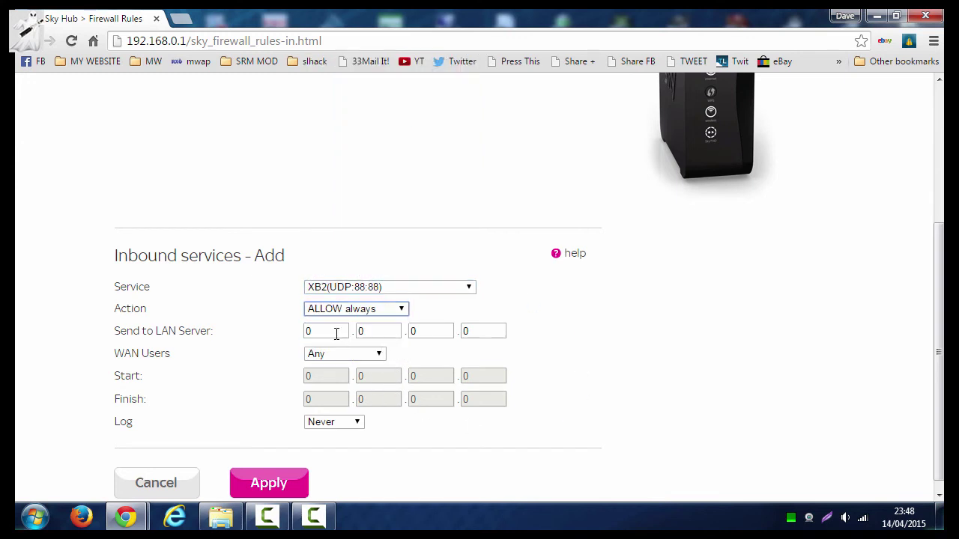
Step: Set the XB2 rule's LAN server address to 192.168.0.99 and apply the rule
left_click(485, 334)
type("99")
left_click(373, 334)
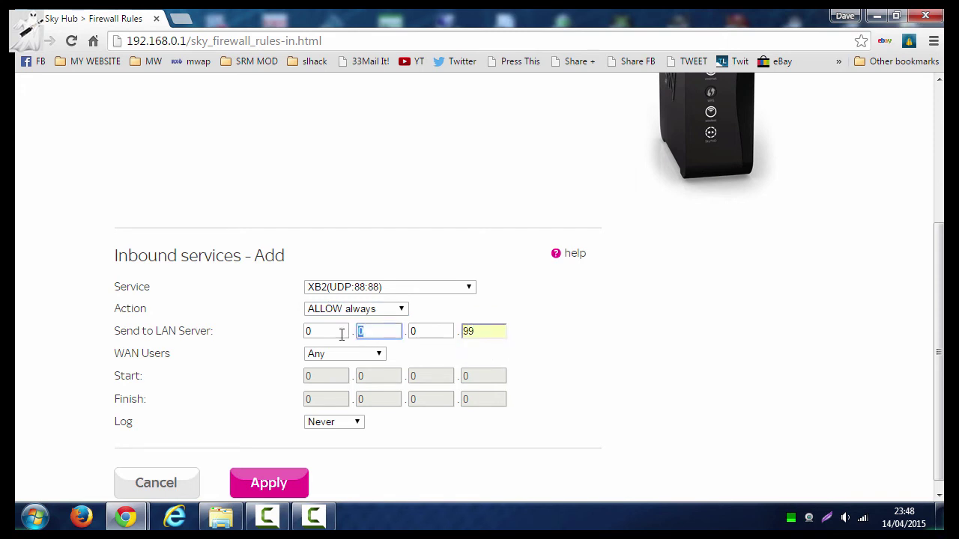
type("168")
left_click(365, 352)
left_click(326, 331)
left_click(329, 348)
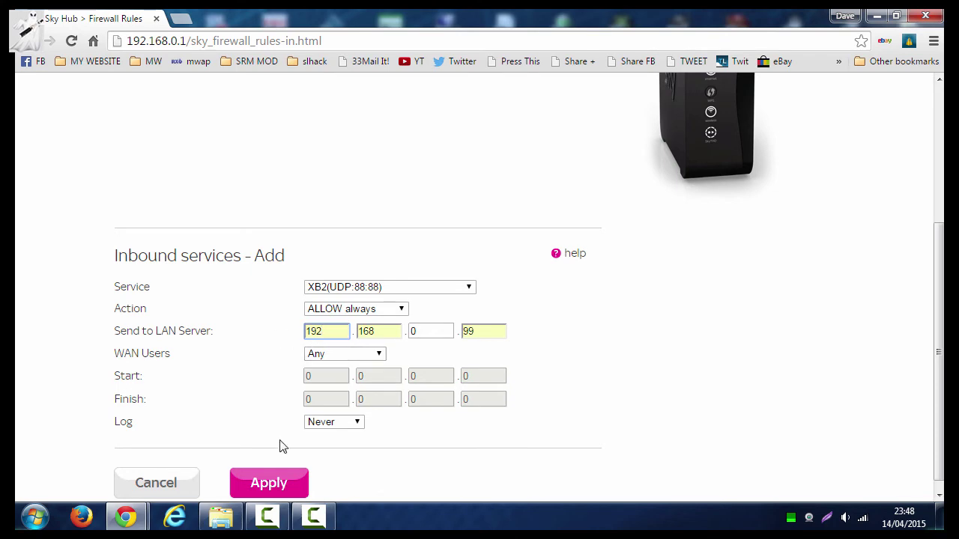
left_click(258, 488)
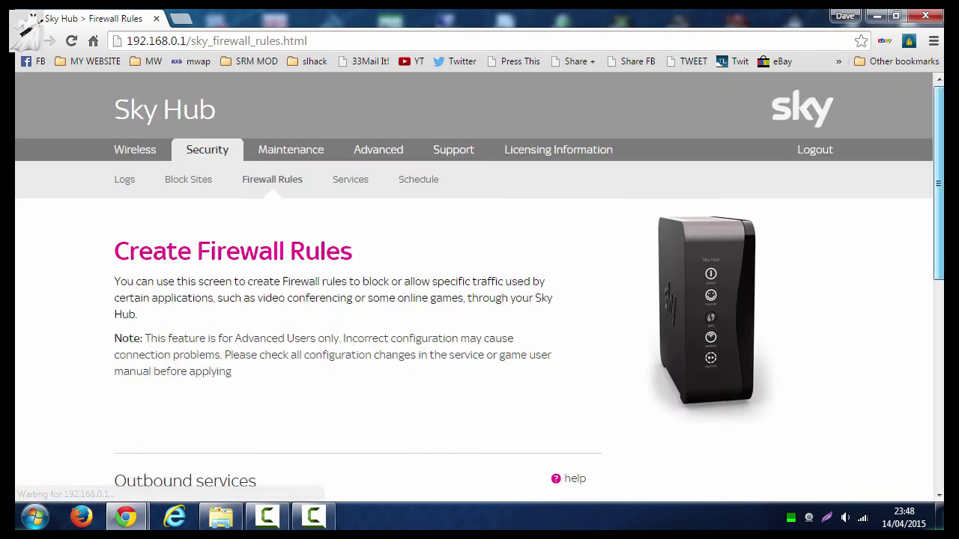
Step: Start a third inbound rule with service XB3(TCP/UDP:3074:3074) and action ALLOW always
scroll(108, 454, "down", 6)
left_click(158, 399)
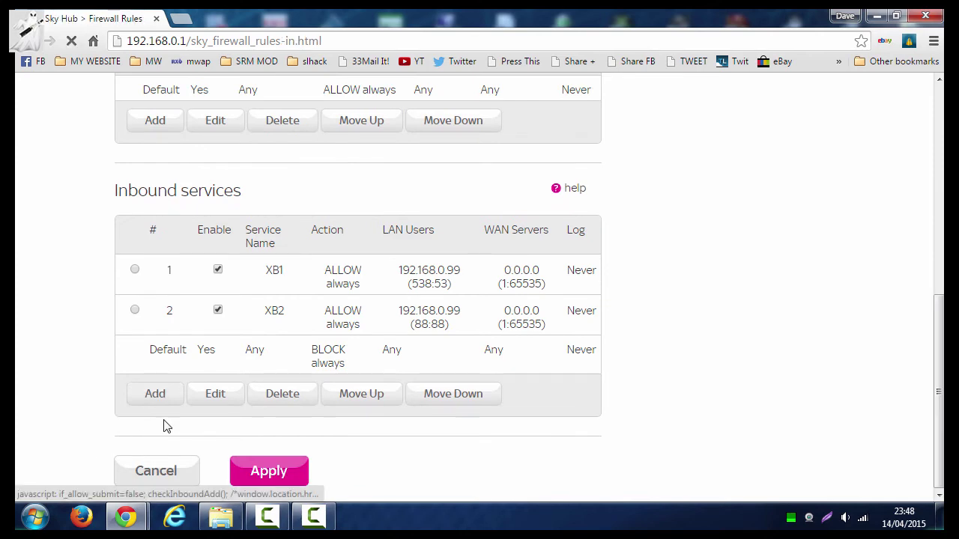
scroll(642, 366, "down", 3)
left_click(405, 291)
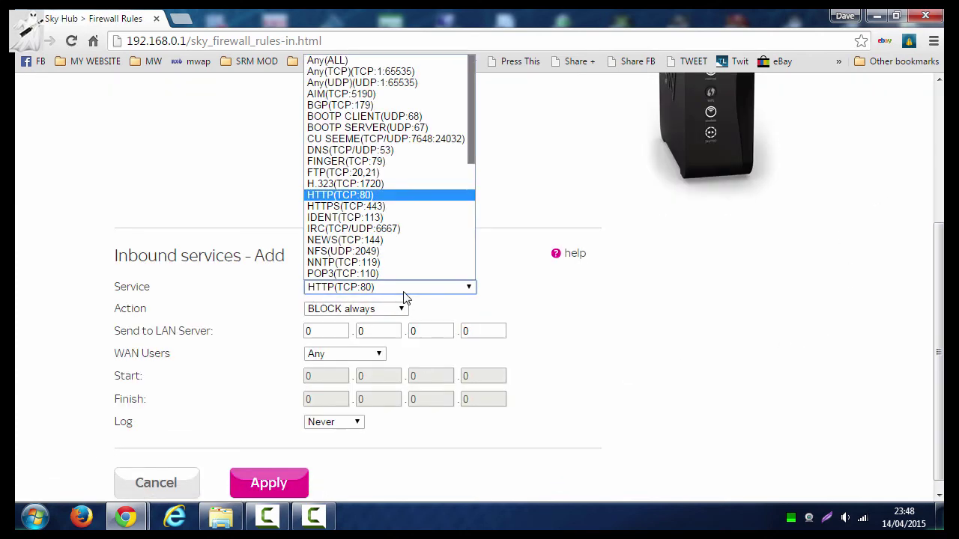
left_click_drag(472, 150, 474, 256)
left_click(405, 288)
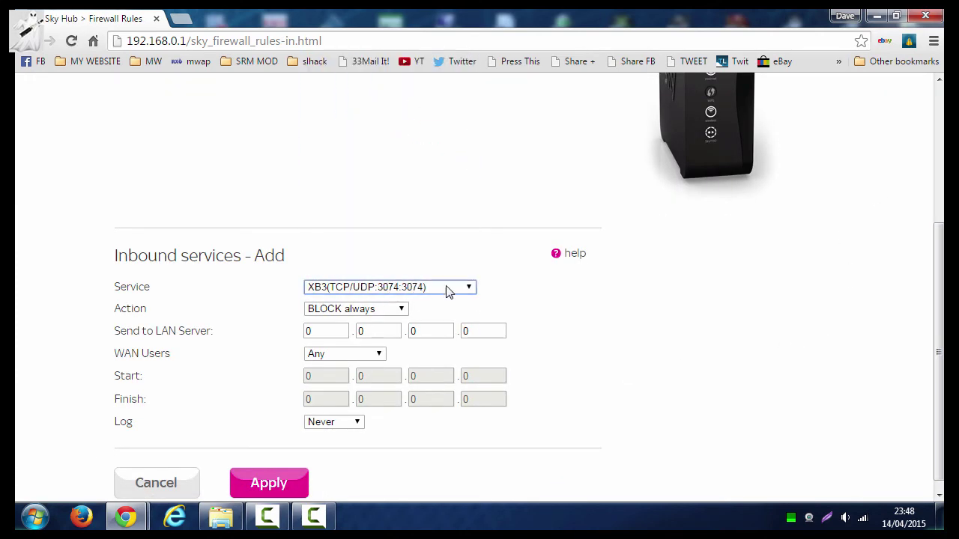
left_click(398, 313)
left_click(421, 344)
Step: Set the XB3 rule's LAN server address to 192.168.0.99 and apply the rule
left_click(346, 335)
type("192")
key("Tab")
type("168")
left_click(488, 330)
type("99")
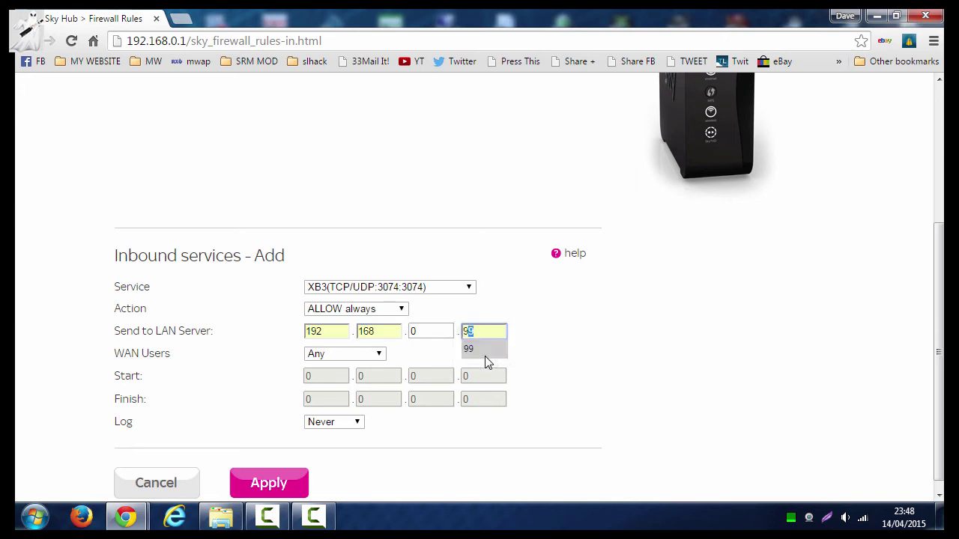
left_click(486, 349)
left_click(270, 481)
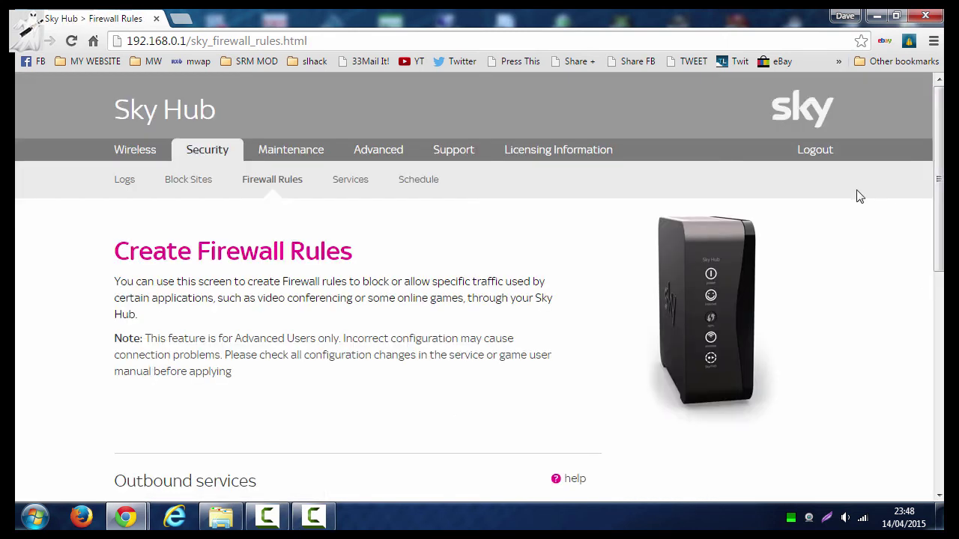
Step: Return to the Services page in the router's Security settings
left_click_drag(934, 247, 934, 273)
left_click(345, 131)
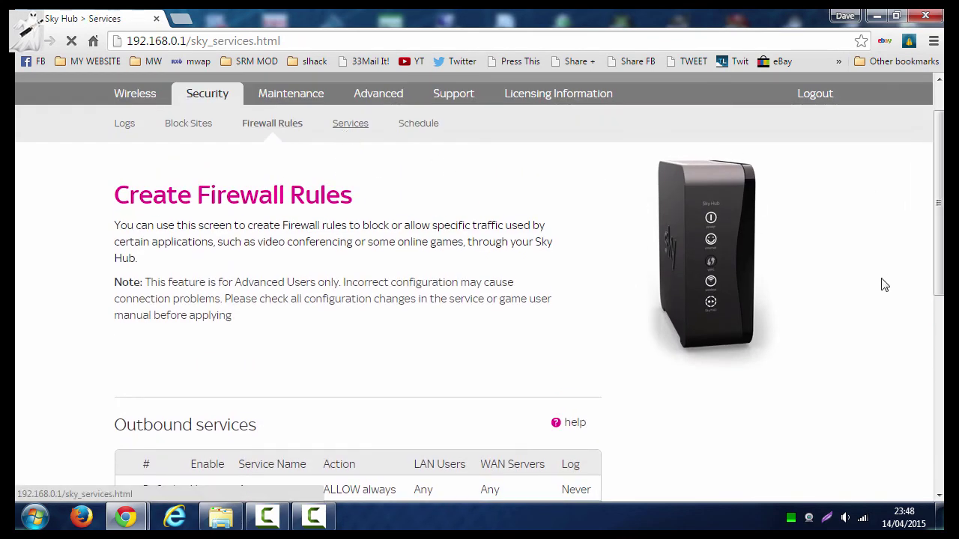